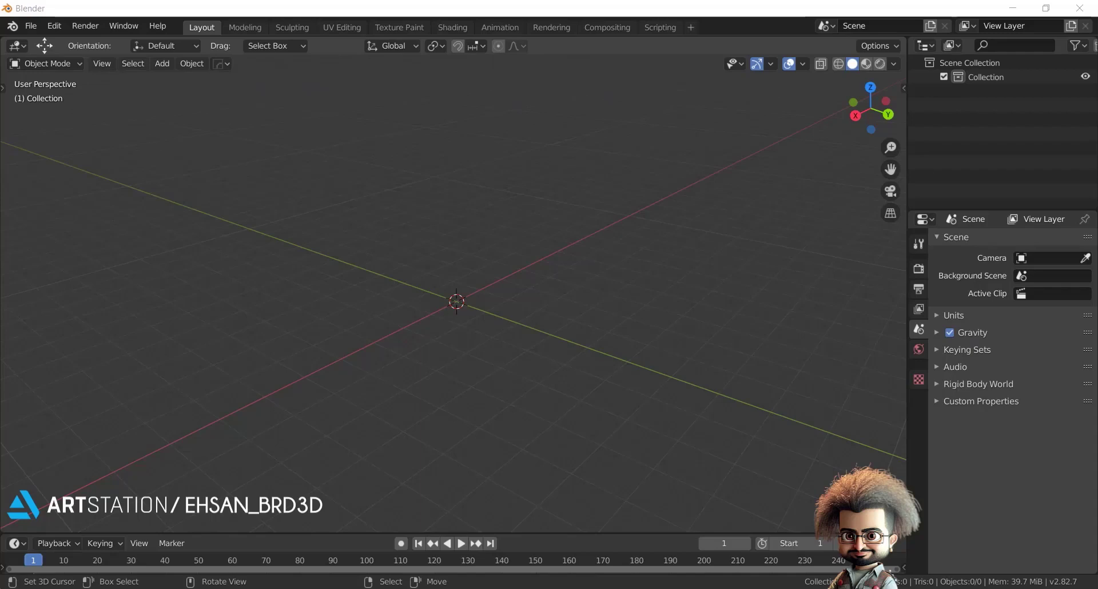
# - Add a cube at the origin and place a duplicate at about X -2.83 m
pyautogui.moveTo(734, 310); pyautogui.dragTo(707, 297, button='middle')
pyautogui.moveTo(734, 306); pyautogui.dragTo(707, 295, button='middle')
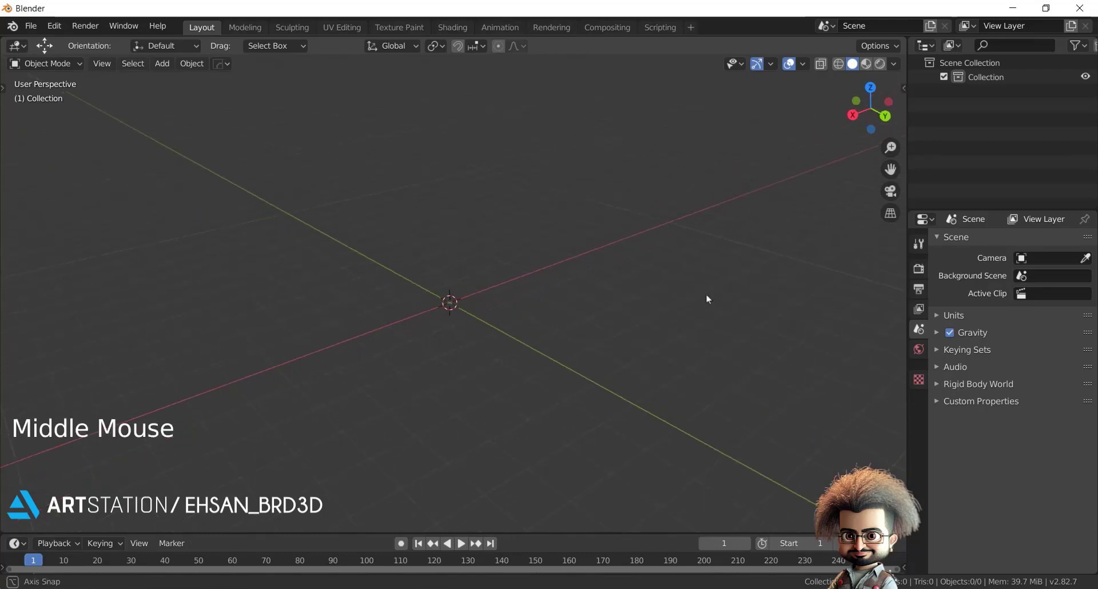
pyautogui.hotkey('shift', 'a')
pyautogui.click(772, 313)
pyautogui.moveTo(592, 335); pyautogui.dragTo(541, 305, button='middle')
pyautogui.scroll(-1, 568, 302)
pyautogui.hotkey('shift', 'd')
pyautogui.rightClick(379, 293)
pyautogui.moveTo(378, 293); pyautogui.dragTo(458, 300)
# - Duplicate the second cube and move the copy along X to about -5.7 m, completing a row of three
pyautogui.keyDown('shift'); pyautogui.moveTo(548, 328); pyautogui.dragTo(511, 327, button='middle'); pyautogui.keyUp('shift')
pyautogui.hotkey('shift', 'd')
pyautogui.rightClick(420, 294)
pyautogui.moveTo(419, 293); pyautogui.dragTo(505, 308)
pyautogui.scroll(3, 515, 317)
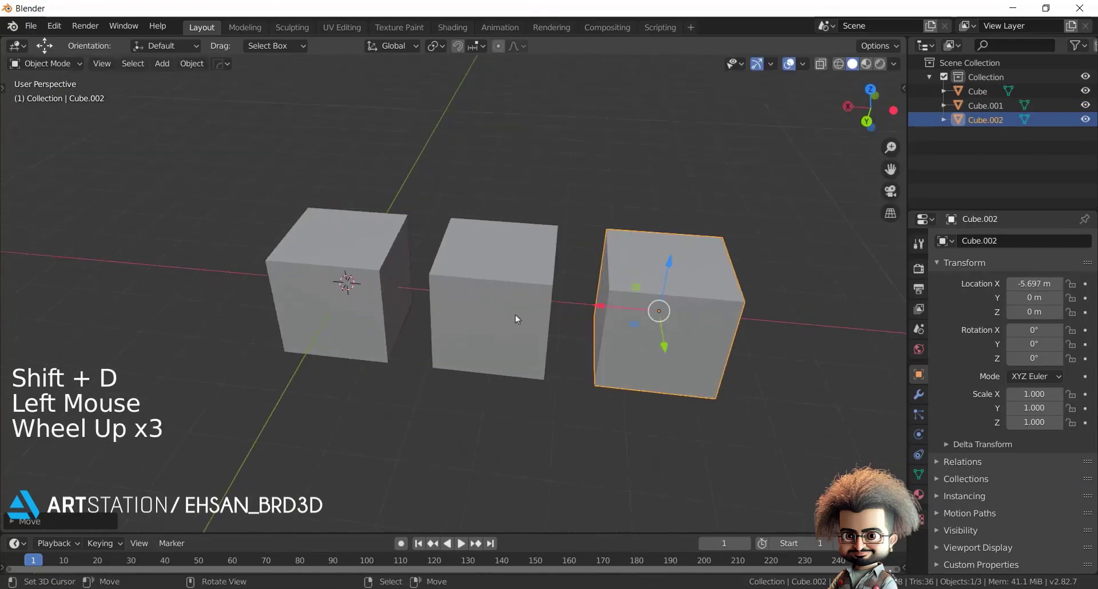
# - Extrude the third cube's top face in place, scale it inward and extrude it down into a square recess
pyautogui.keyDown('shift'); pyautogui.moveTo(575, 312); pyautogui.dragTo(535, 254, button='middle'); pyautogui.keyUp('shift')
pyautogui.scroll(2, 535, 254)
pyautogui.press('Tab')
pyautogui.press('3')
pyautogui.rightClick(699, 225)
pyautogui.keyDown('shift'); pyautogui.moveTo(699, 225); pyautogui.dragTo(715, 240, button='middle'); pyautogui.keyUp('shift')
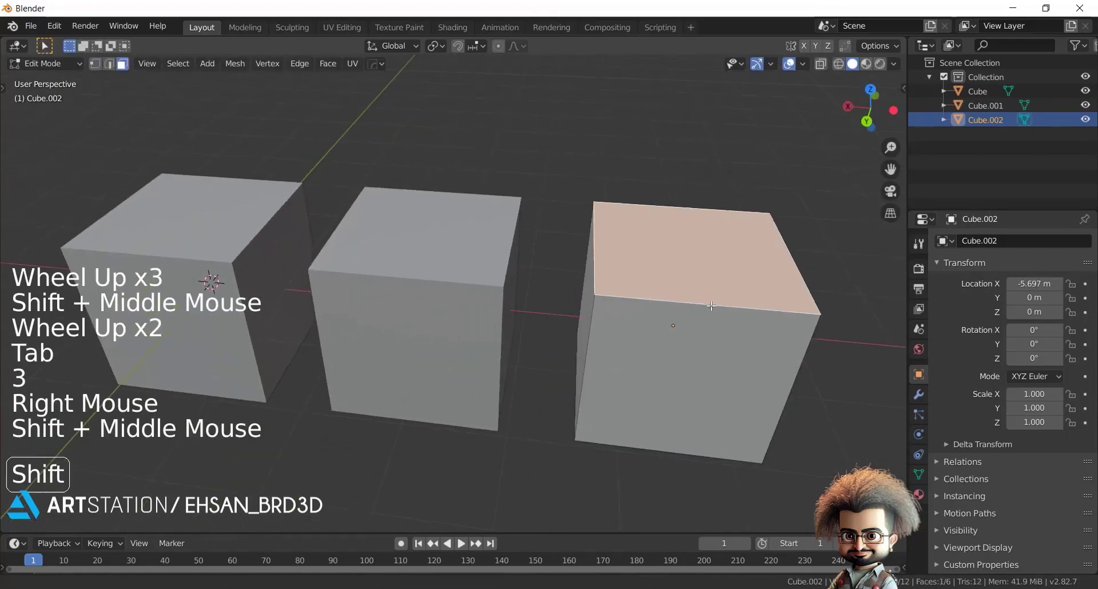
pyautogui.press('e')
pyautogui.press('s')
pyautogui.press('e')
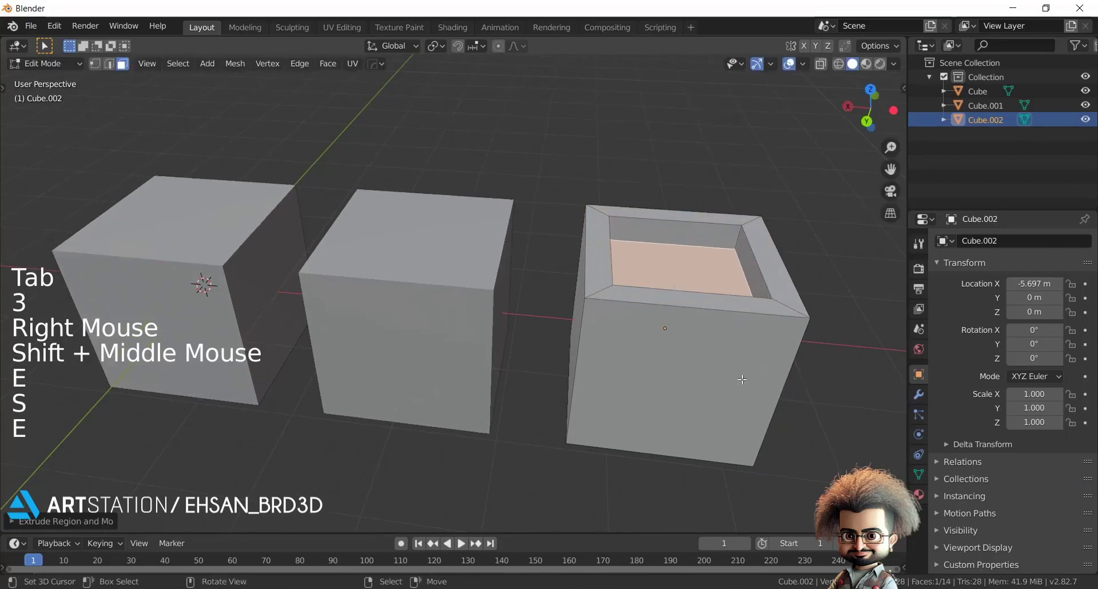
pyautogui.press('Tab')
pyautogui.rightClick(430, 292)
pyautogui.press('Tab')
pyautogui.press('e')
pyautogui.hotkey('ctrl', 'z')
pyautogui.hotkey('ctrl', 'z')
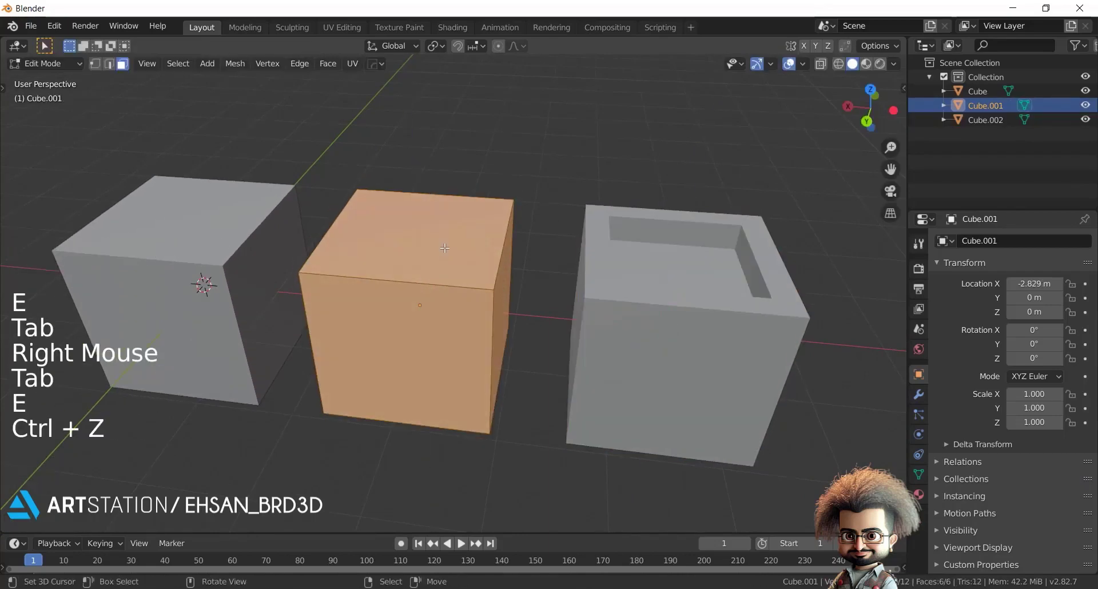
# - Select only the middle cube's top face in face select mode and try scaling it
pyautogui.rightClick(461, 258)
pyautogui.press('Tab')
pyautogui.rightClick(452, 247)
pyautogui.press('3')
pyautogui.rightClick(605, 342)
pyautogui.press('s')
pyautogui.rightClick(468, 263)
pyautogui.press('s')
pyautogui.rightClick(582, 327)
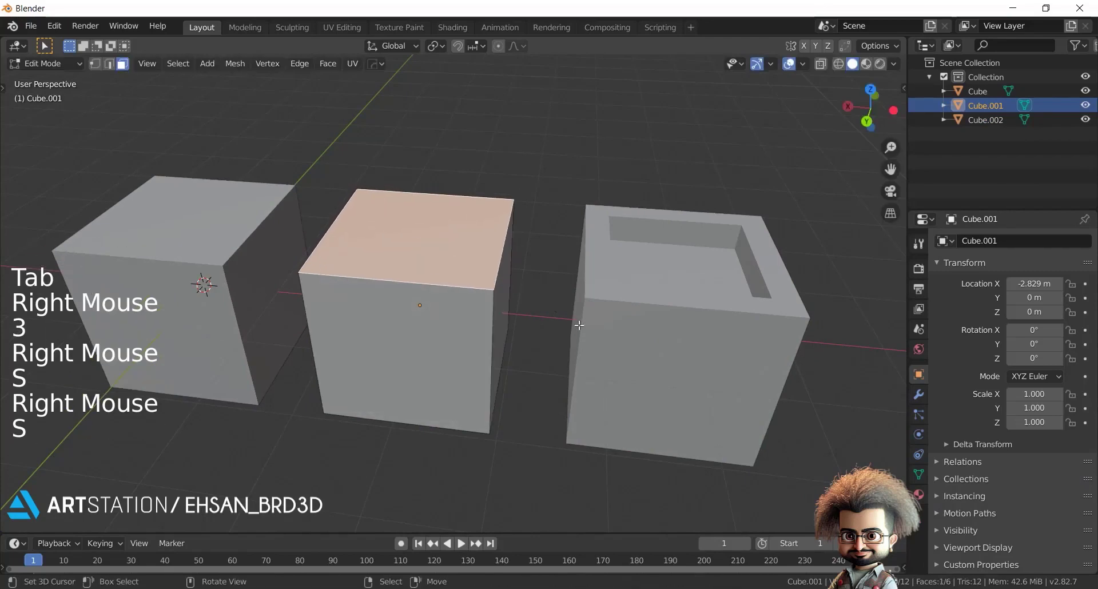
# - Inset the middle cube's top face with an in-place extrusion scaled inward, and extrude it down into a recess
pyautogui.press('e')
pyautogui.rightClick(580, 326)
pyautogui.press('s')
pyautogui.click(539, 315)
pyautogui.press('e')
pyautogui.click(538, 334)
# - Give the first cube the same recess by extruding its top face, scaling it inward and extruding it downward
pyautogui.keyDown('shift'); pyautogui.moveTo(460, 315); pyautogui.dragTo(576, 335, button='middle'); pyautogui.keyUp('shift')
pyautogui.press('Tab')
pyautogui.rightClick(343, 250)
pyautogui.press('Tab')
pyautogui.rightClick(341, 250)
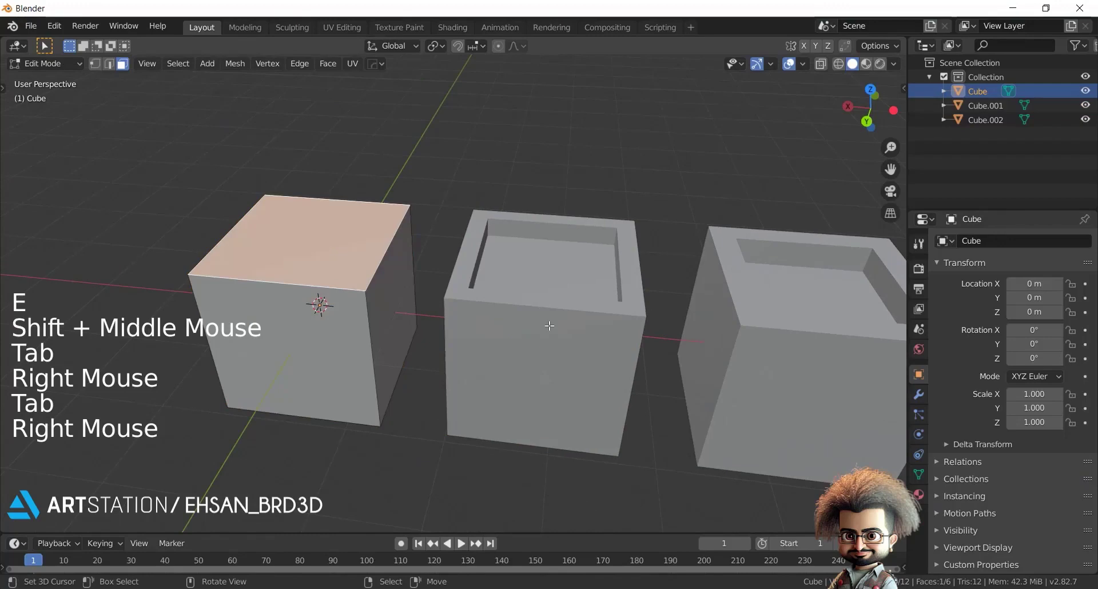
pyautogui.press('e')
pyautogui.press('s')
pyautogui.click(489, 309)
pyautogui.press('e')
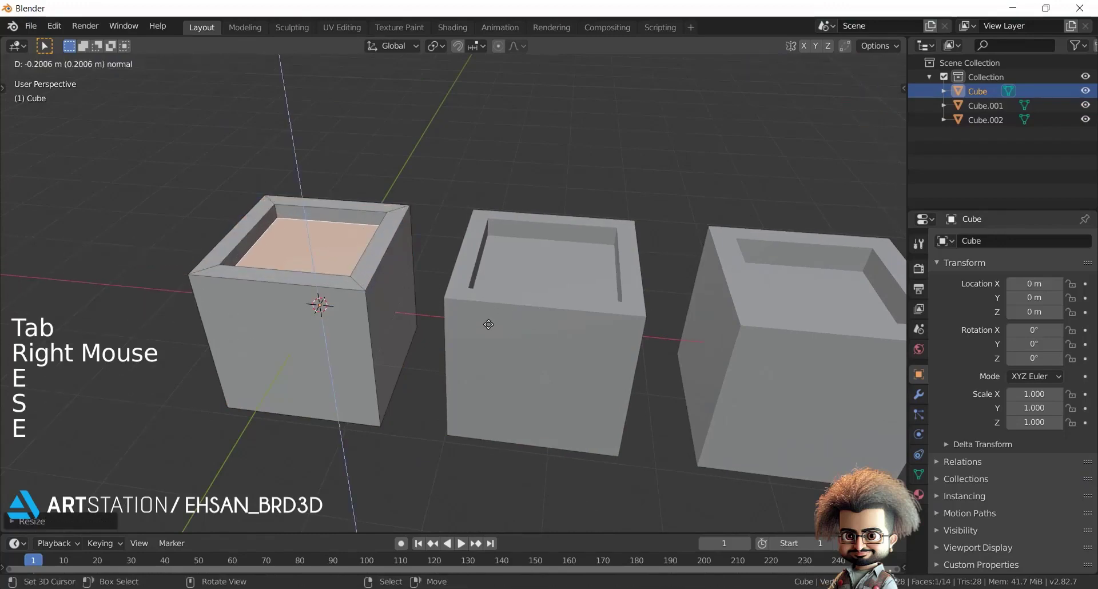
pyautogui.click(489, 324)
pyautogui.press('Tab')
# - Deselect everything, add another cube and move it about 3.18 m along Y, in front of the row
pyautogui.scroll(-2, 493, 320)
pyautogui.moveTo(492, 321); pyautogui.dragTo(541, 320, button='middle')
pyautogui.press('a')
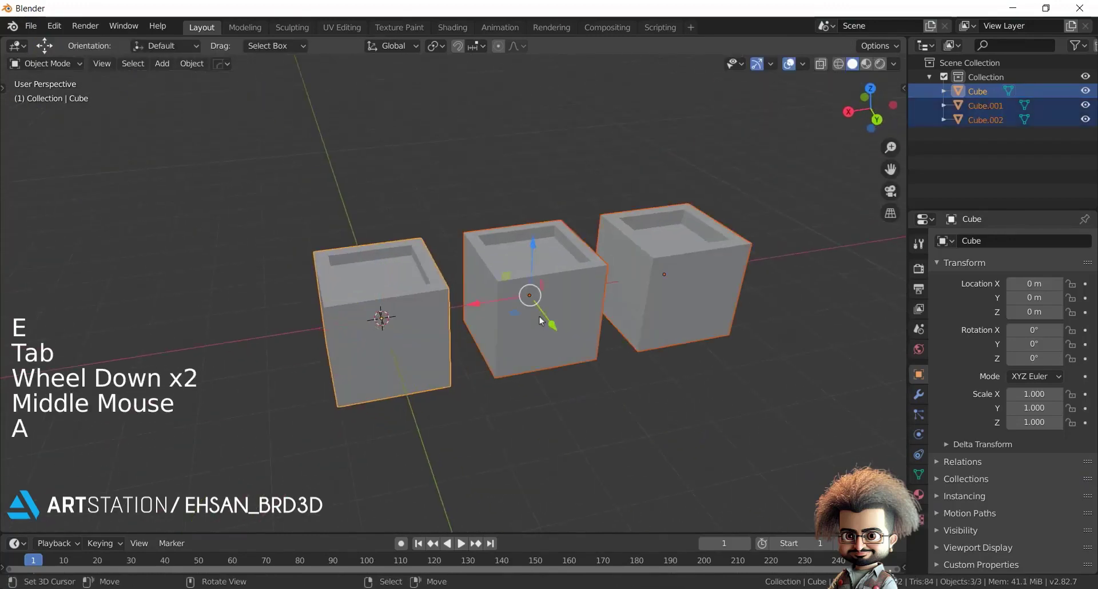
pyautogui.press('a')
pyautogui.press('a')
pyautogui.scroll(-2, 534, 309)
pyautogui.hotkey('shift', 'a')
pyautogui.moveTo(515, 300)
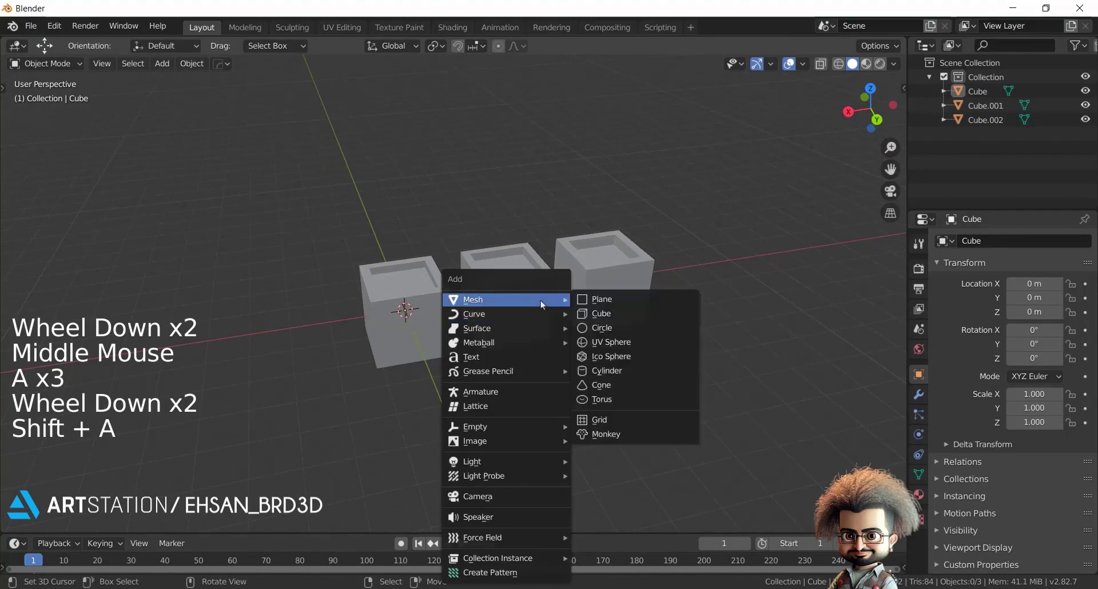
pyautogui.click(599, 317)
pyautogui.moveTo(421, 346); pyautogui.dragTo(453, 421)
# - Make two linked duplicates of the new cube spaced along X, the last one at about X -5.58 m
pyautogui.moveTo(573, 404); pyautogui.dragTo(520, 379, button='middle')
pyautogui.hotkey('alt', 'd')
pyautogui.rightClick(520, 379)
pyautogui.moveTo(294, 350); pyautogui.dragTo(530, 390)
pyautogui.hotkey('alt', 'd')
# - Edit the last linked cube and try moving one of its top corner vertices
pyautogui.press('Tab')
pyautogui.rightClick(578, 395)
pyautogui.keyDown('shift'); pyautogui.moveTo(578, 395); pyautogui.dragTo(640, 361, button='middle'); pyautogui.keyUp('shift')
pyautogui.scroll(1, 600, 396)
pyautogui.rightClick(599, 396)
pyautogui.rightClick(437, 325)
pyautogui.press('1')
pyautogui.rightClick(536, 364)
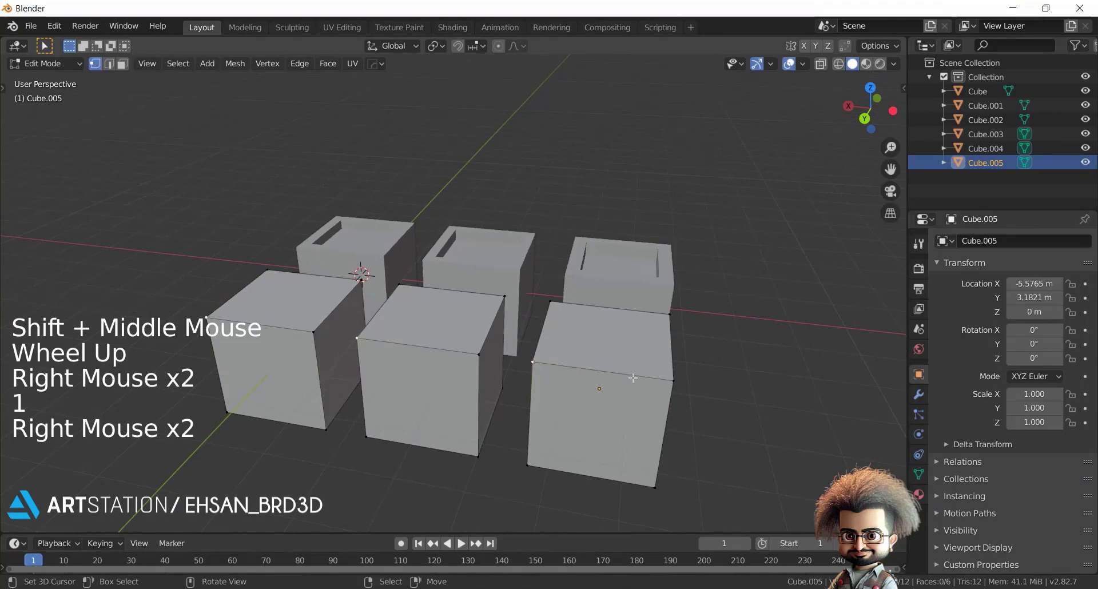
pyautogui.press('g')
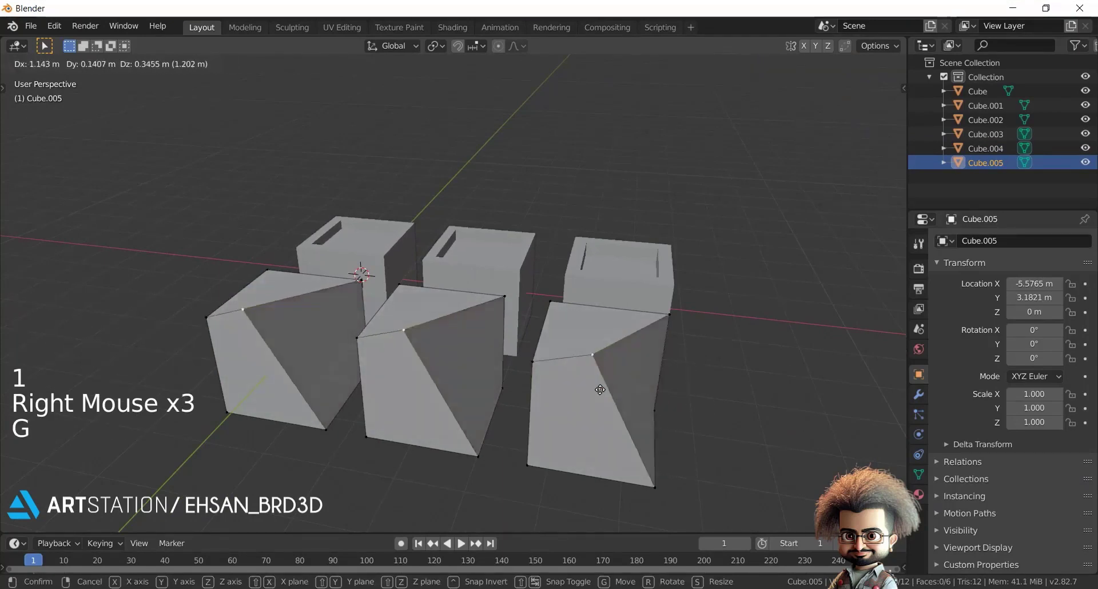
pyautogui.press('Escape')
# - Extrude the linked cube's top face in place, scale it inward and extrude it down into a recess
pyautogui.press('3')
pyautogui.rightClick(635, 378)
pyautogui.press('e')
pyautogui.press('s')
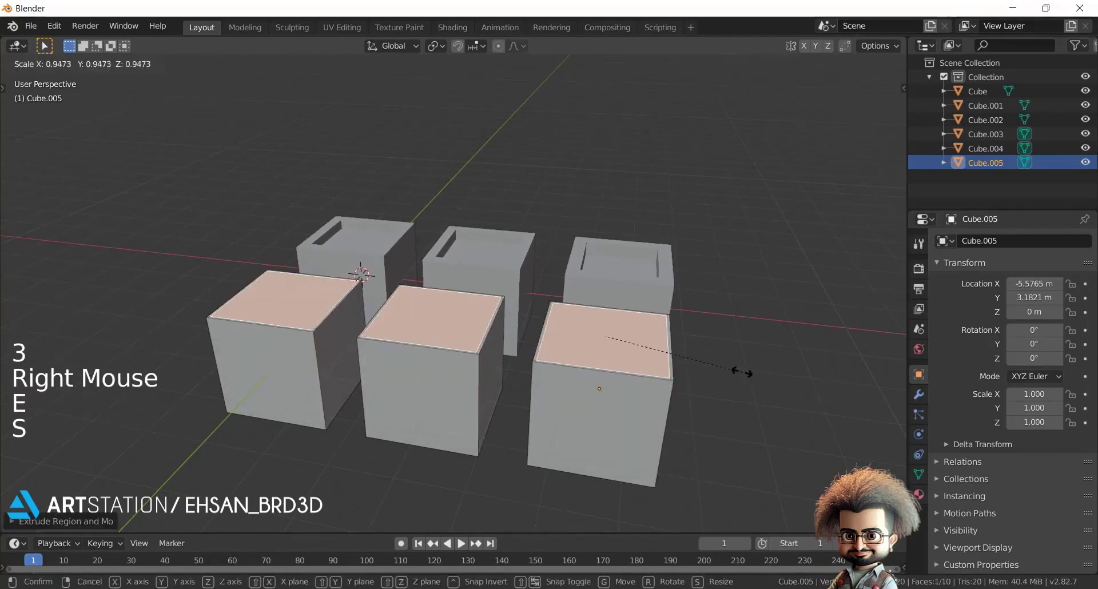
pyautogui.click(715, 368)
pyautogui.press('e')
pyautogui.click(710, 381)
# - Scale down the linked cube's bottom face to taper the body and extrude it downward
pyautogui.moveTo(697, 391); pyautogui.dragTo(686, 320, button='middle')
pyautogui.rightClick(711, 309)
pyautogui.press('s')
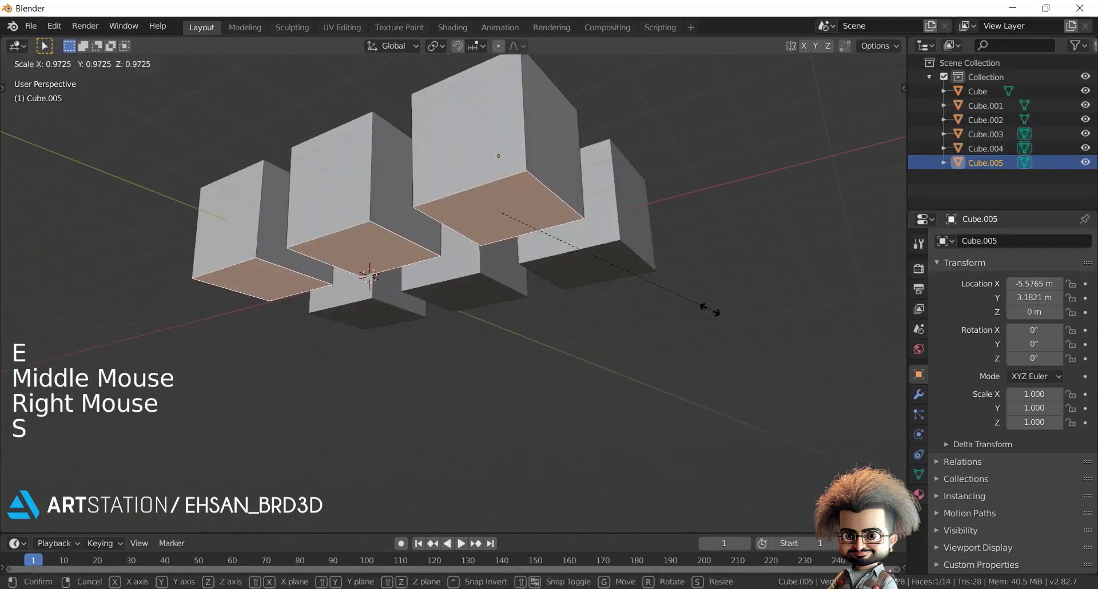
pyautogui.click(634, 298)
pyautogui.press('e')
pyautogui.click(611, 335)
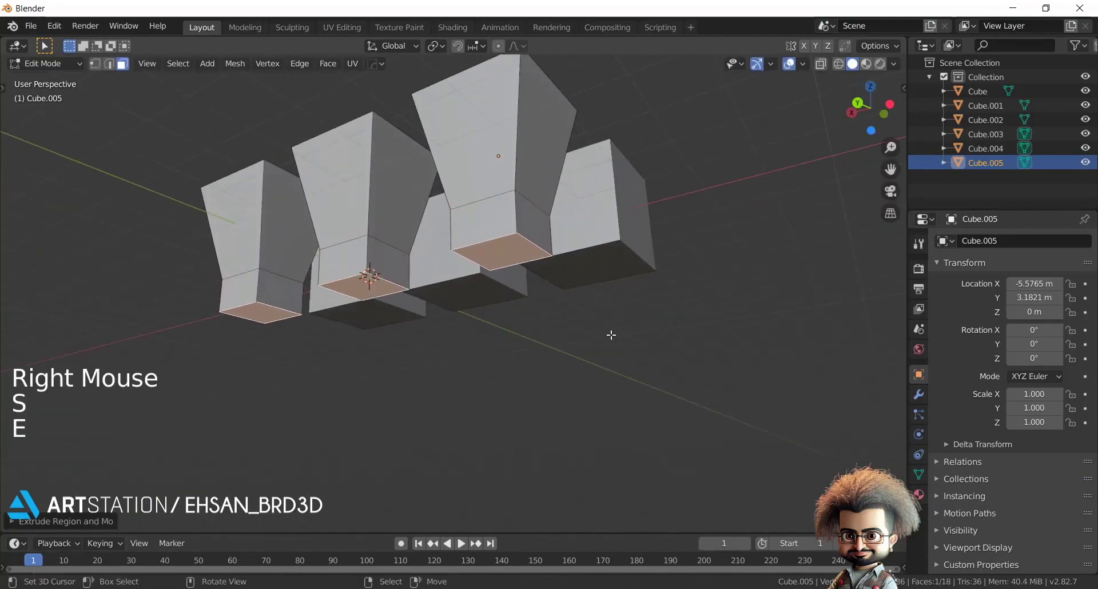
# - Extrude the linked cube's bottom face again, rescale it, extrude it once more and leave Edit Mode
pyautogui.press('e')
pyautogui.press('s')
pyautogui.click(647, 304)
pyautogui.press('e')
pyautogui.click(657, 365)
pyautogui.press('Tab')
# - Select all cubes in the scene and delete them
pyautogui.moveTo(658, 366); pyautogui.dragTo(681, 337, button='middle')
pyautogui.press('a')
pyautogui.press('Delete')
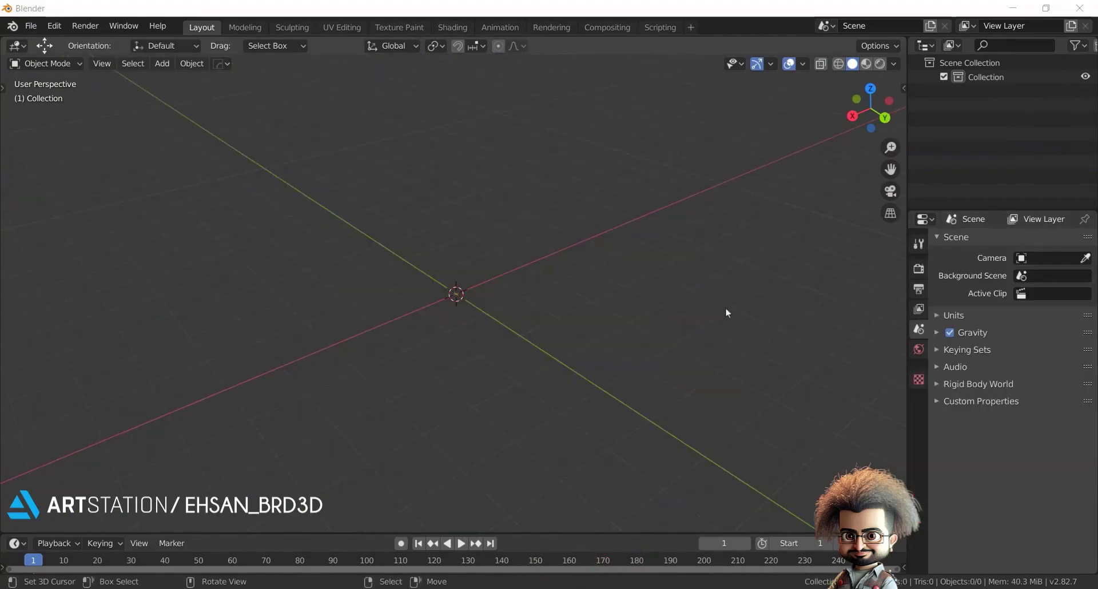
# - Add a new cube at the origin and focus the view on it
pyautogui.moveTo(684, 245); pyautogui.dragTo(668, 246, button='middle')
pyautogui.hotkey('shift', 'a')
pyautogui.moveTo(631, 247)
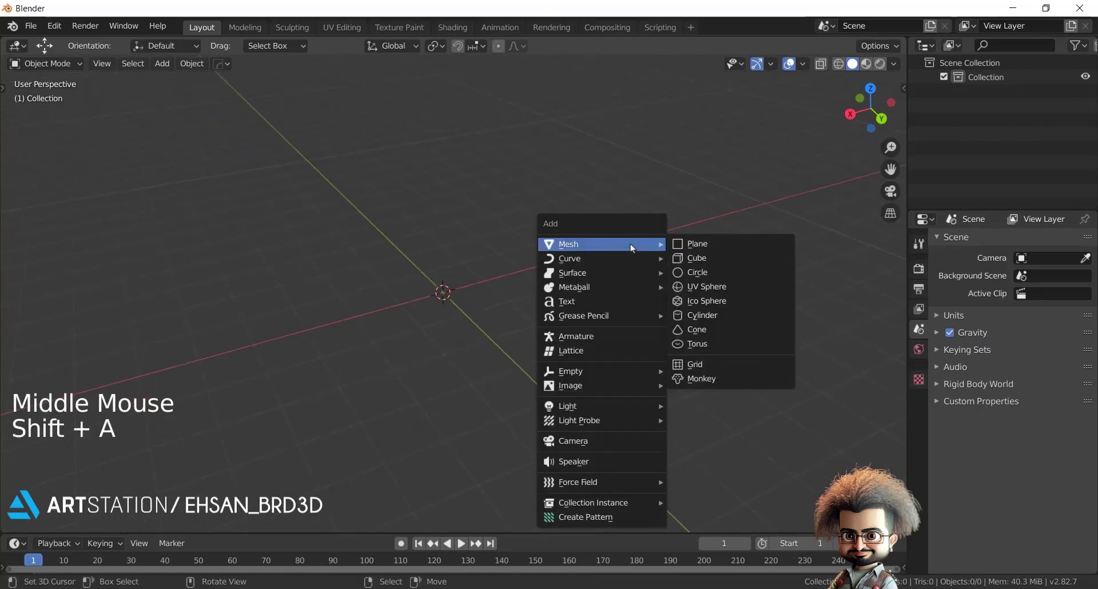
pyautogui.click(699, 260)
pyautogui.press('`')
pyautogui.click(651, 317)
pyautogui.scroll(-4, 592, 300)
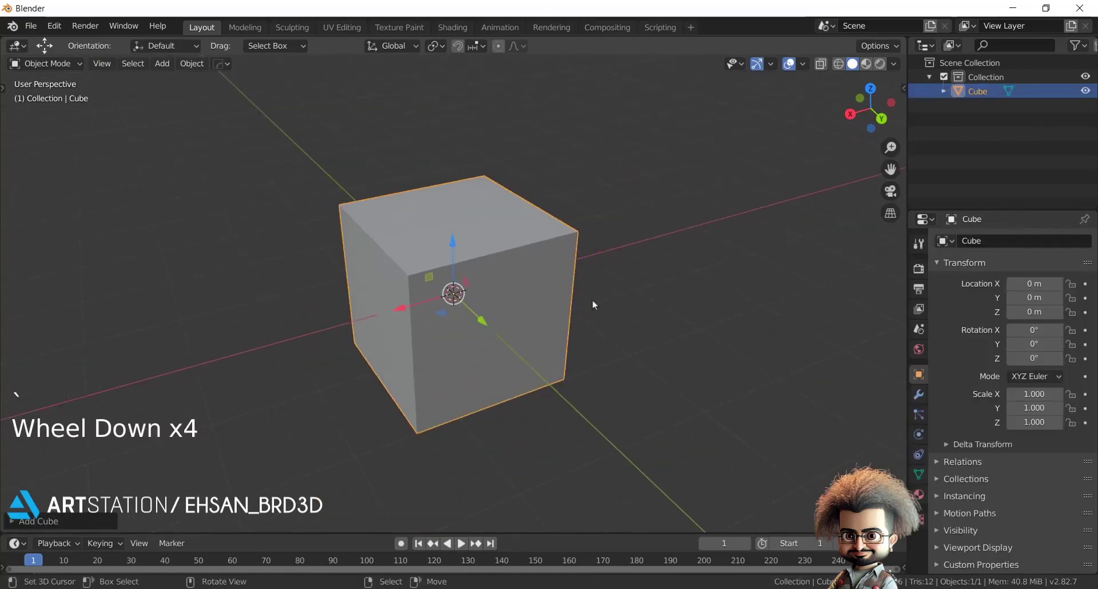
# - Select the cube's top face in Edit Mode and activate the Move tool
pyautogui.moveTo(592, 299); pyautogui.dragTo(619, 313, button='middle')
pyautogui.scroll(1, 619, 312)
pyautogui.press('Tab')
pyautogui.press('3')
pyautogui.rightClick(344, 229)
pyautogui.keyDown('shift'); pyautogui.moveTo(344, 229); pyautogui.dragTo(364, 237, button='middle'); pyautogui.keyUp('shift')
pyautogui.press('t')
pyautogui.click(24, 152)
pyautogui.press('t')
# - Extrude the cube's top face in place, scale it inward and extrude it down into a square recess
pyautogui.press('e')
pyautogui.press('s')
pyautogui.click(595, 309)
pyautogui.press('e')
pyautogui.click(587, 327)
# - Extrude the recess floor in place, scale it inward and extrude it up into a block rising above the rim
pyautogui.moveTo(583, 328); pyautogui.dragTo(523, 344, button='middle')
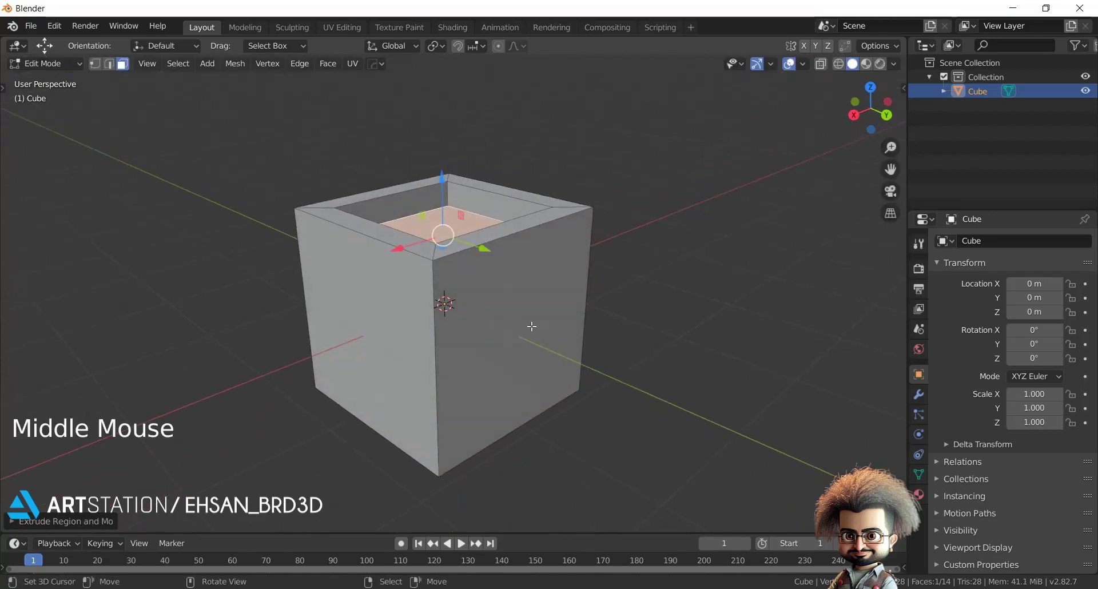
pyautogui.press('e')
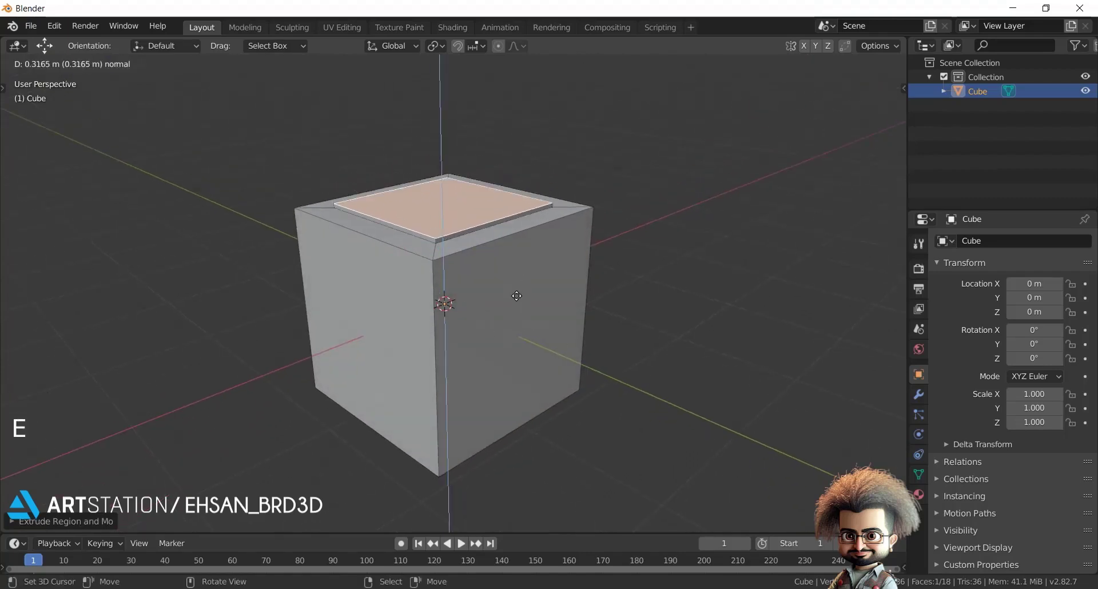
pyautogui.rightClick(520, 306)
pyautogui.moveTo(564, 308); pyautogui.dragTo(574, 343, button='middle')
pyautogui.press('s')
pyautogui.click(532, 325)
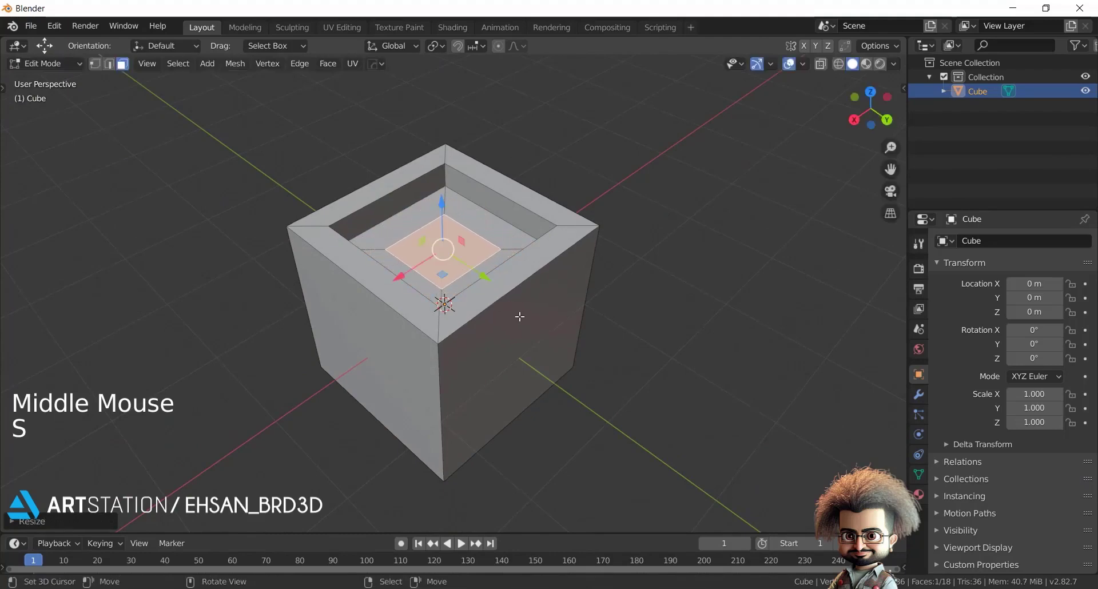
pyautogui.press('e')
pyautogui.click(477, 228)
# - Shade the cube smooth and add a HardOps bevel of about 0.066 m with 3 segments and a 30° angle limit
pyautogui.press('Tab')
pyautogui.rightClick(476, 223)
pyautogui.press('w')
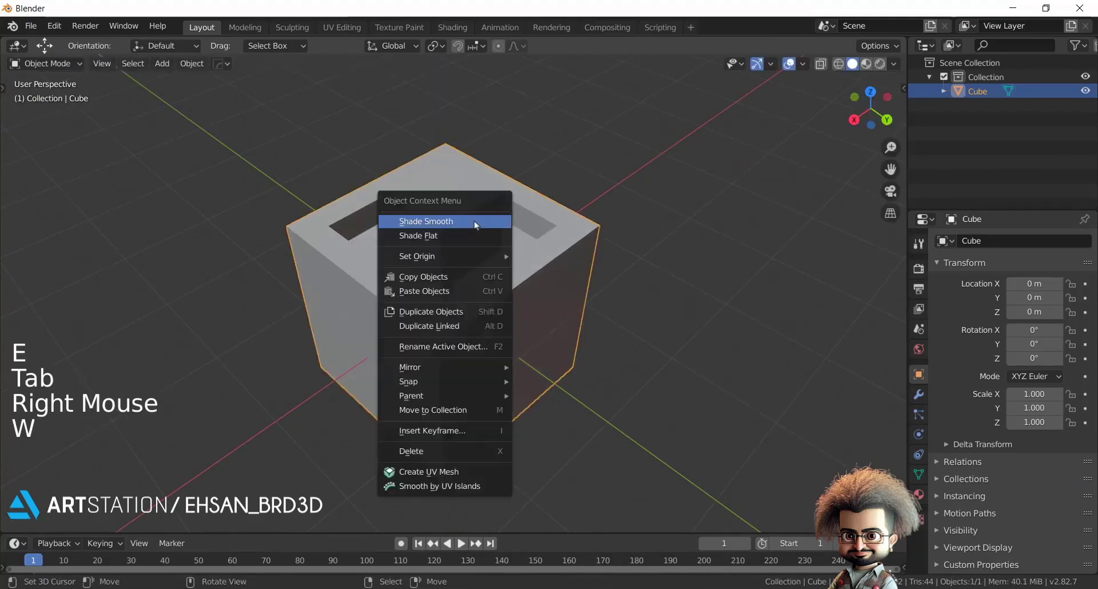
pyautogui.press('q')
pyautogui.click(409, 235)
pyautogui.moveTo(537, 242)
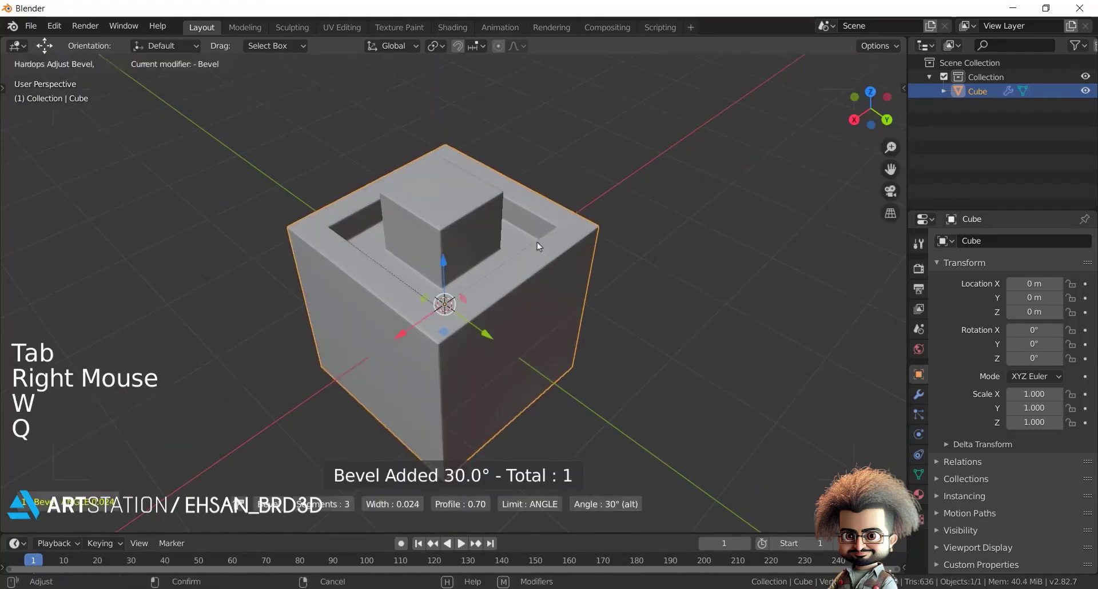
pyautogui.click(514, 246)
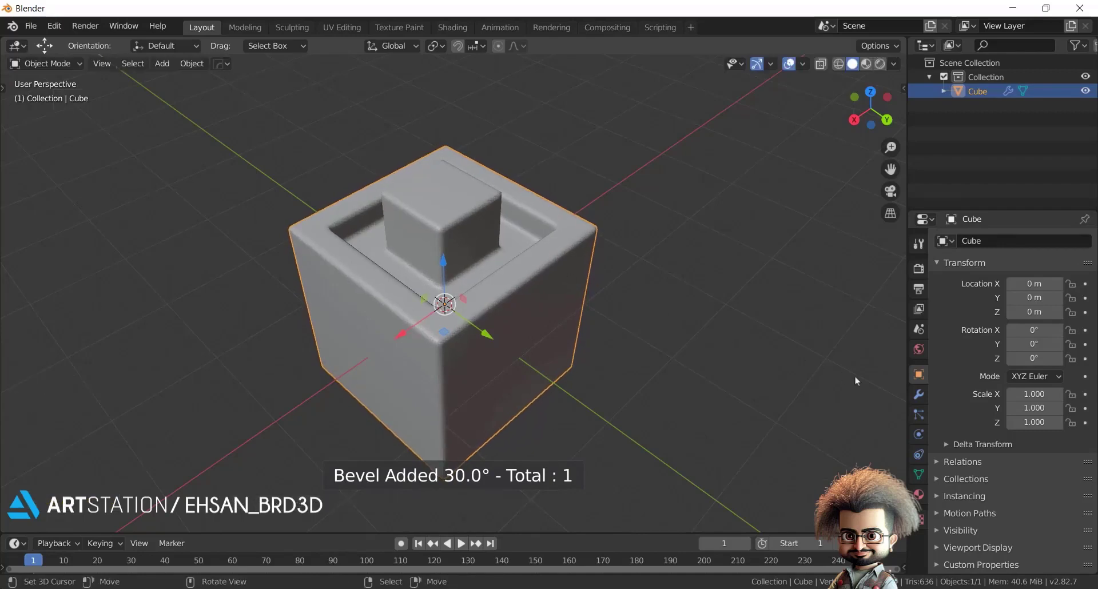
# - Show the cube's modifiers, collapse the Bevel settings and add a Weighted Normal modifier, collapsing it too
pyautogui.click(919, 394)
pyautogui.click(918, 289)
pyautogui.click(919, 374)
pyautogui.click(918, 394)
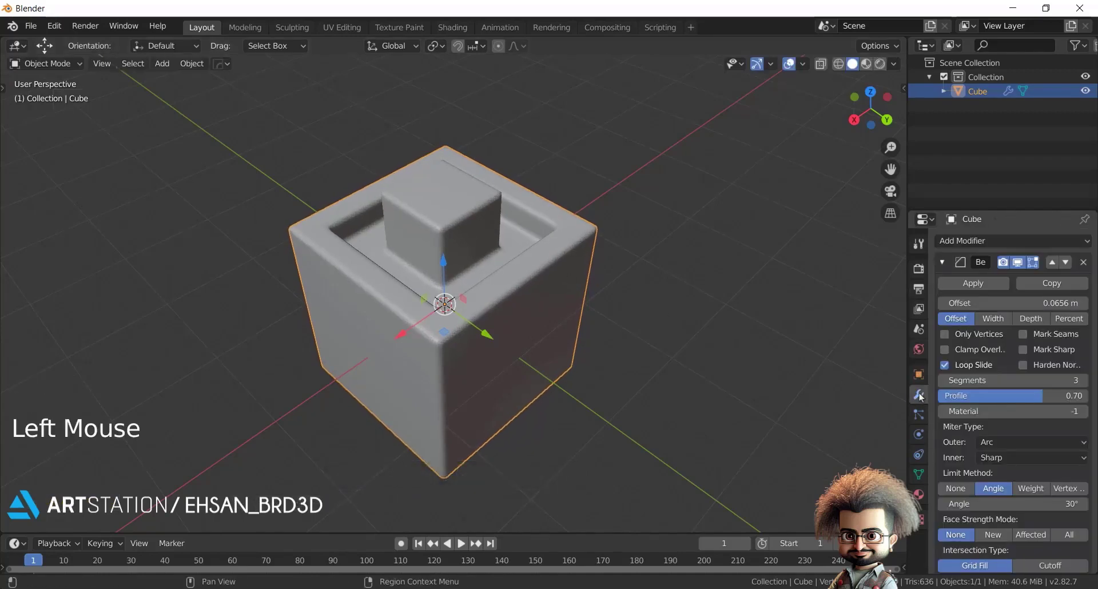
pyautogui.click(941, 263)
pyautogui.click(956, 241)
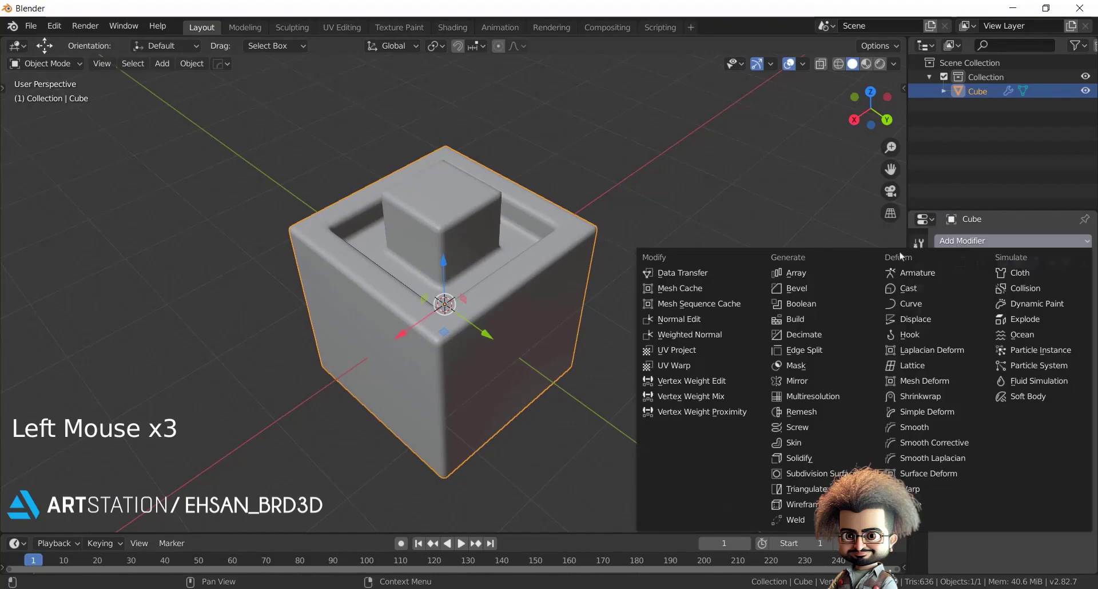
pyautogui.click(685, 336)
pyautogui.click(944, 288)
# - Add an Array modifier to the cube and set its count to 4
pyautogui.click(963, 242)
pyautogui.click(803, 274)
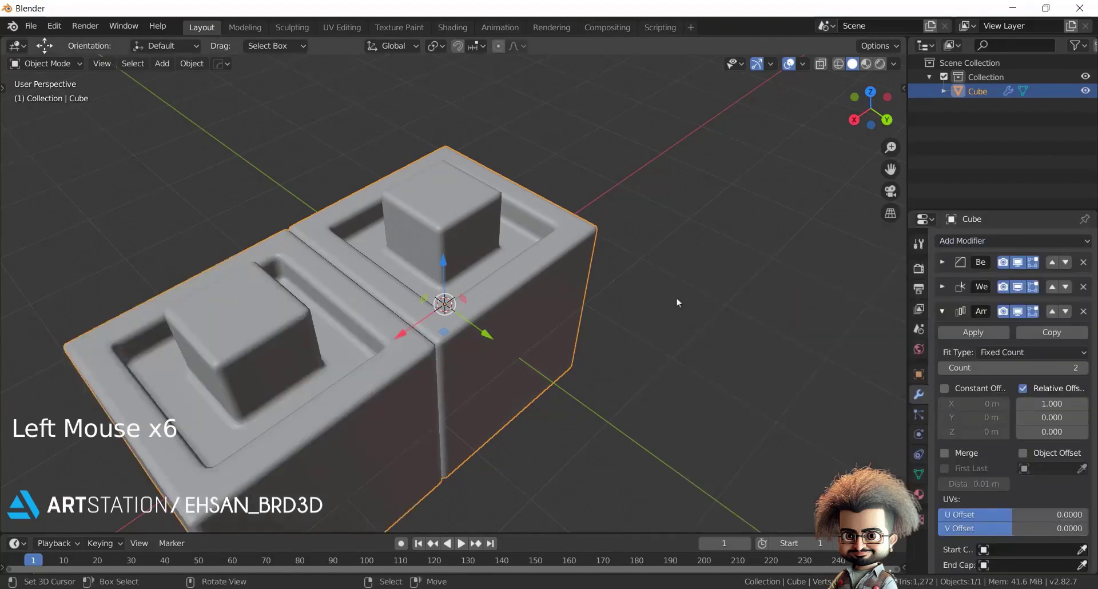
pyautogui.scroll(-2, 731, 290)
pyautogui.click(1084, 369)
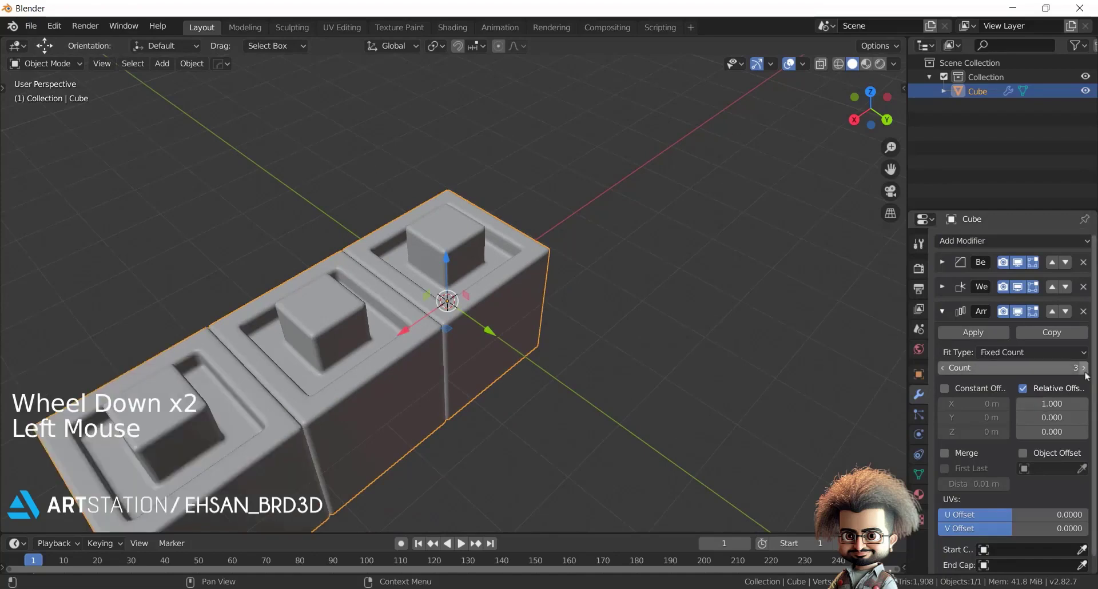
pyautogui.click(1084, 369)
# - Rotate the arrayed cube 180° about the Z axis and increase the relative X offset to leave gaps between copies
pyautogui.press('r')
pyautogui.write('z180')
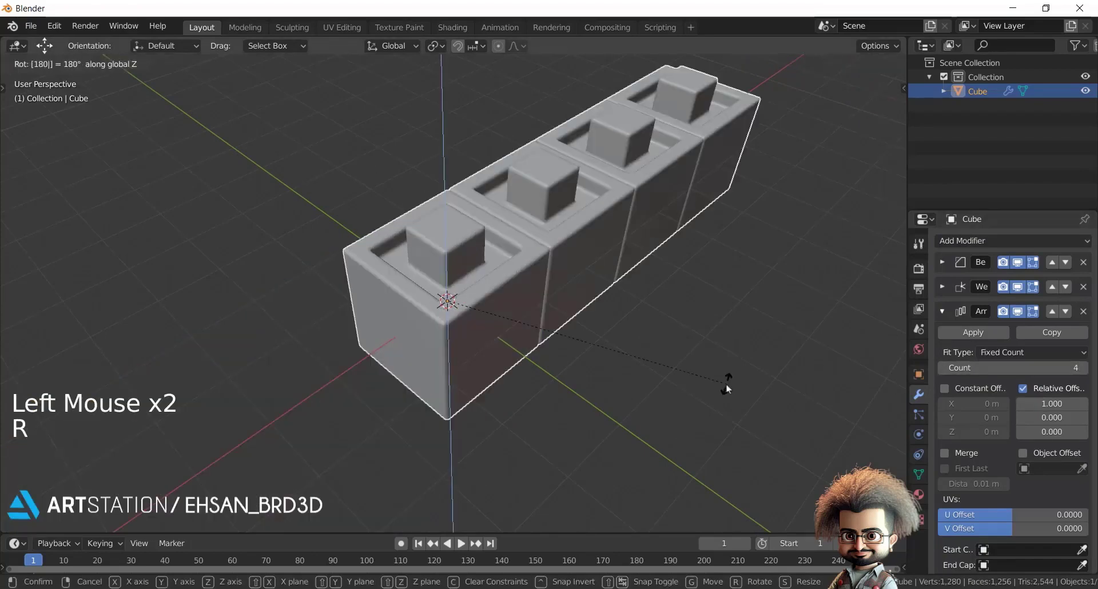
pyautogui.press('Return')
pyautogui.press('`')
pyautogui.click(856, 431)
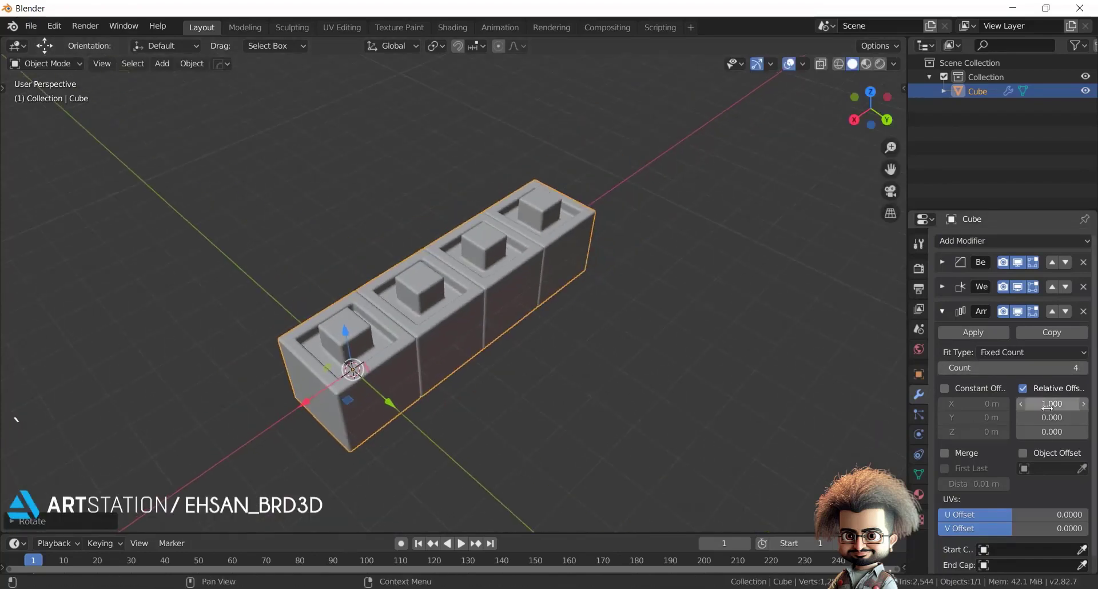
pyautogui.keyDown('shift'); pyautogui.moveTo(1040, 404); pyautogui.dragTo(1069, 404); pyautogui.keyUp('shift')
pyautogui.moveTo(633, 357); pyautogui.dragTo(621, 345, button='middle')
# - Collapse the Array settings and add a Mirror modifier to the arrayed cube
pyautogui.click(942, 311)
pyautogui.click(956, 241)
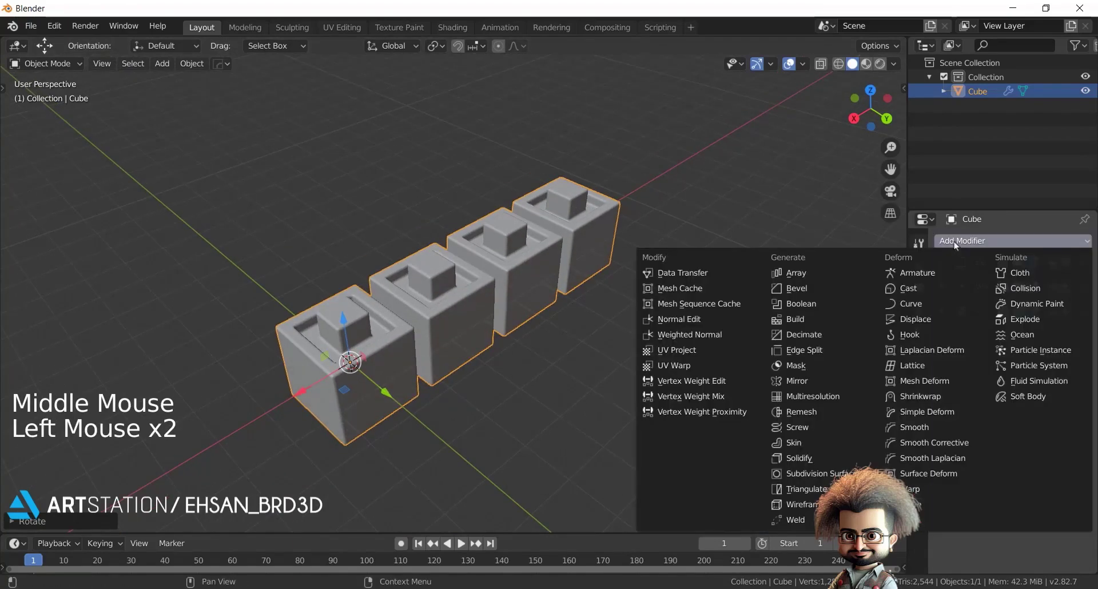
pyautogui.click(815, 380)
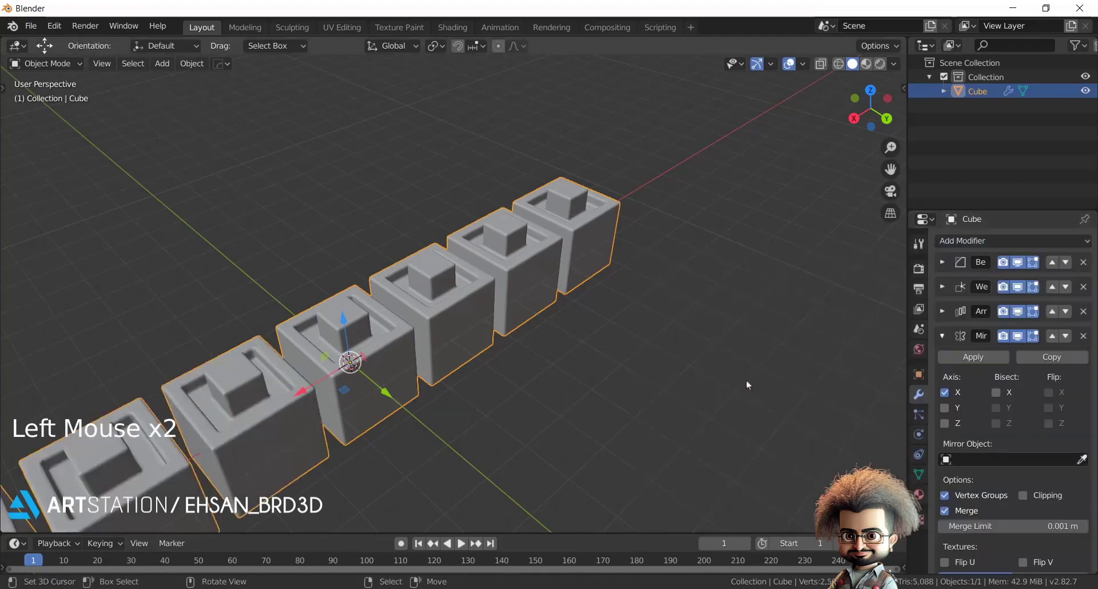
pyautogui.keyDown('shift'); pyautogui.moveTo(791, 382); pyautogui.dragTo(628, 311, button='middle'); pyautogui.keyUp('shift')
pyautogui.scroll(-3, 570, 348)
pyautogui.moveTo(569, 343); pyautogui.dragTo(555, 344, button='middle')
pyautogui.scroll(1, 555, 344)
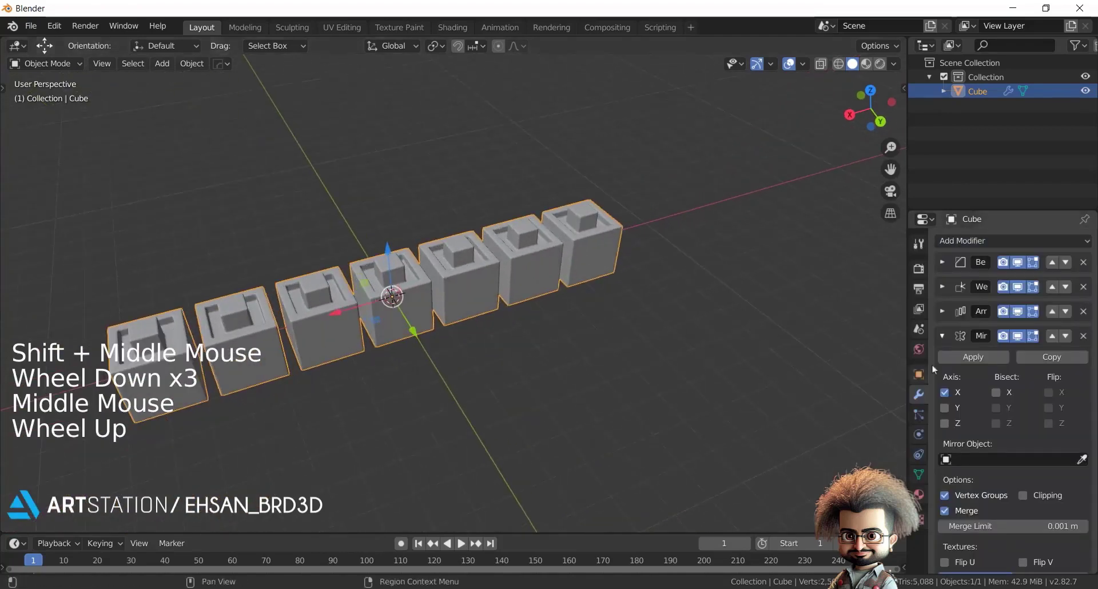
# - Try mirroring the row across Y instead of X, return to X only, and collapse the Mirror settings
pyautogui.click(945, 408)
pyautogui.click(945, 393)
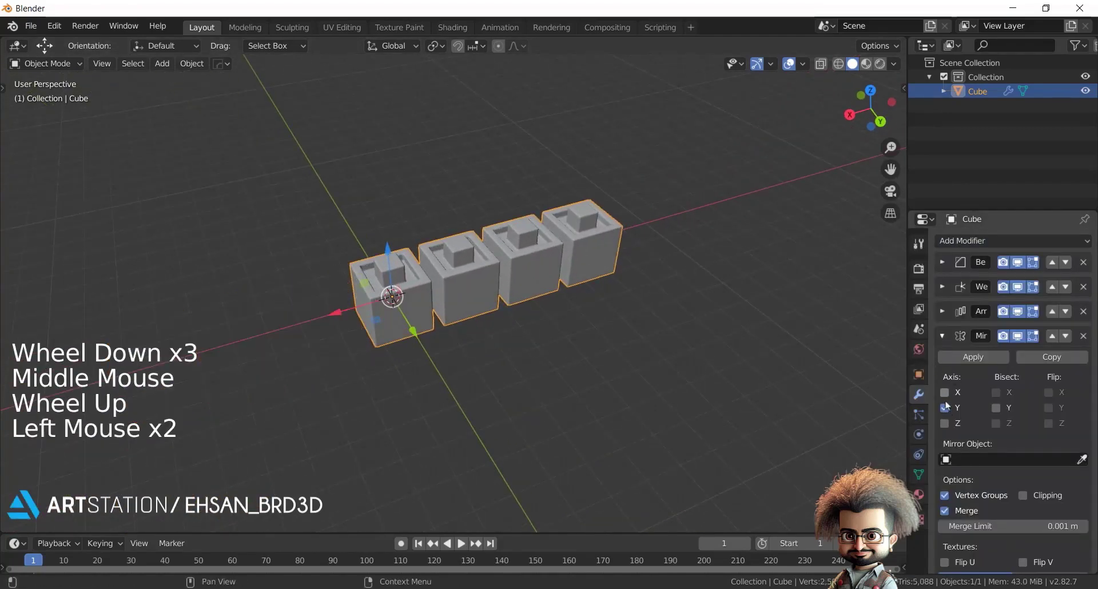
pyautogui.click(944, 393)
pyautogui.click(944, 407)
pyautogui.keyDown('shift'); pyautogui.moveTo(606, 343); pyautogui.dragTo(751, 332, button='middle'); pyautogui.keyUp('shift')
pyautogui.scroll(1, 468, 343)
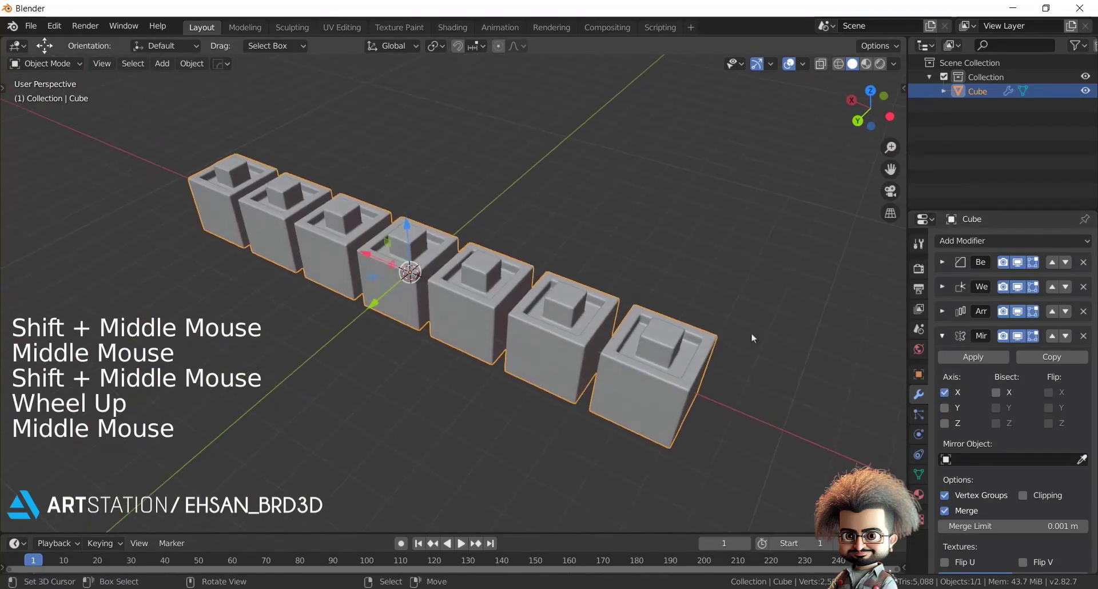
pyautogui.click(945, 336)
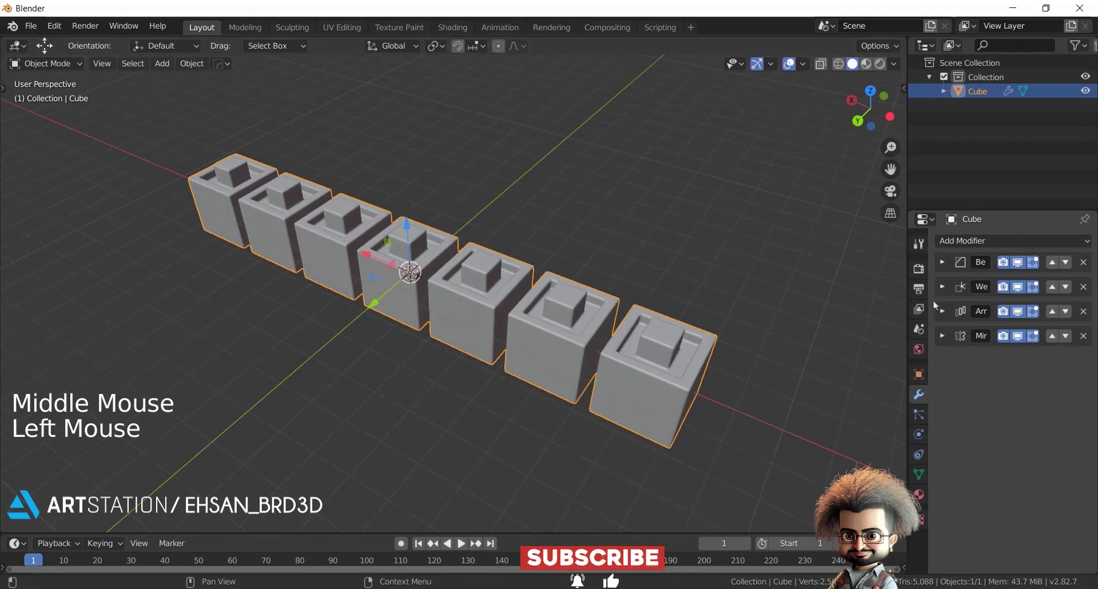
# - Add a new cube mesh and move it about 4.3 m along the Y axis, clear of the mirrored row
pyautogui.press('a')
pyautogui.press('a')
pyautogui.press('a')
pyautogui.scroll(-1, 643, 232)
pyautogui.hotkey('shift', 'a')
pyautogui.moveTo(644, 236)
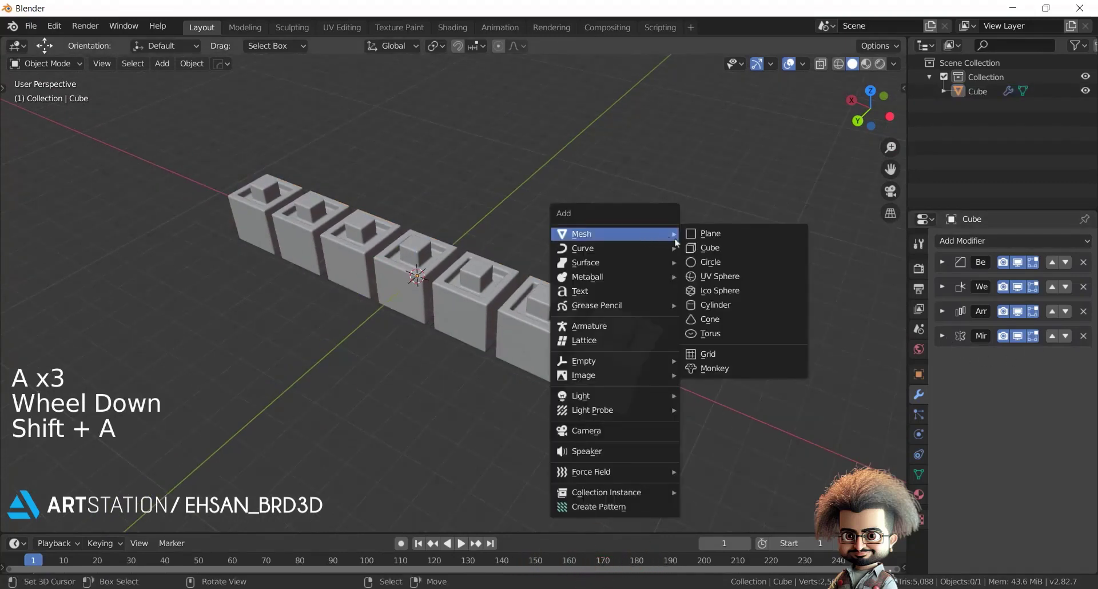
pyautogui.click(709, 248)
pyautogui.moveTo(382, 304); pyautogui.dragTo(296, 385)
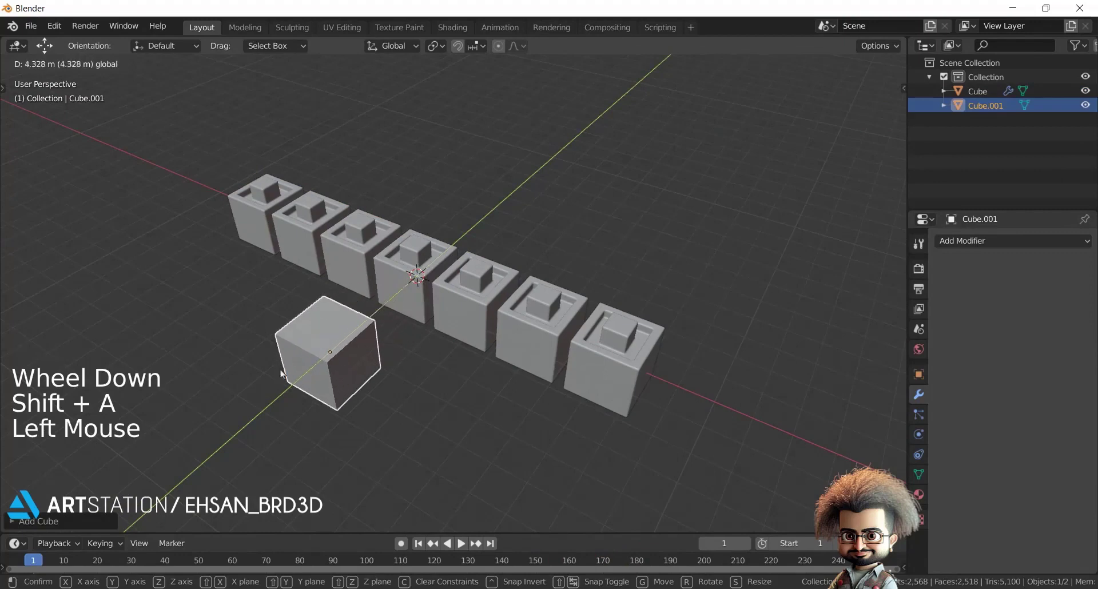
# - Link the mirrored row's modifiers to the new cube, with the row as the active object, and select the new cube
pyautogui.keyDown('shift'); pyautogui.rightClick(415, 282); pyautogui.keyUp('shift')
pyautogui.hotkey('ctrl', 'l')
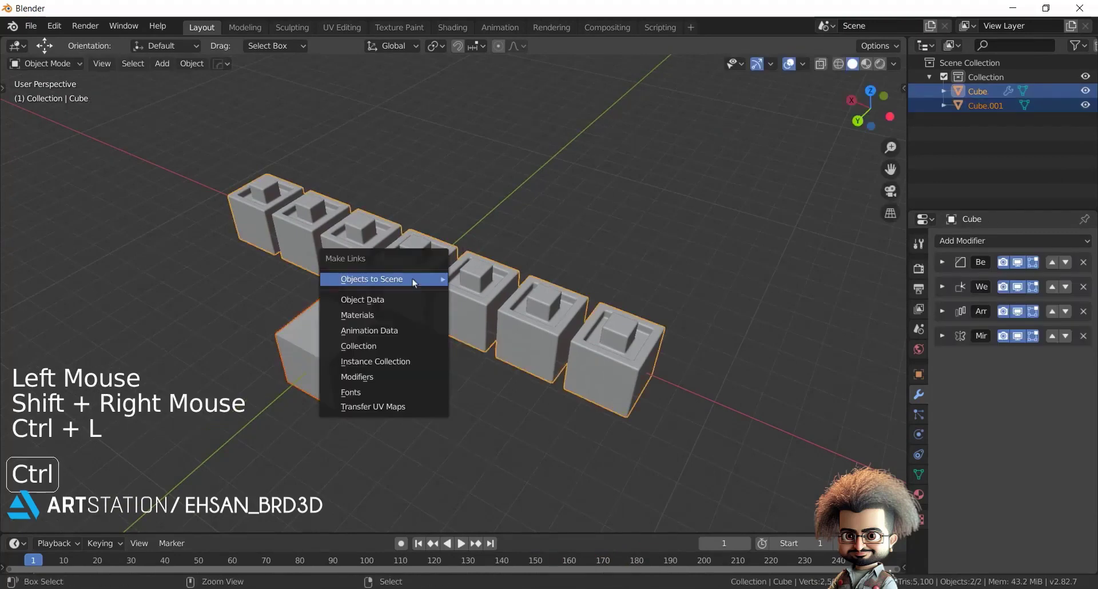
pyautogui.moveTo(414, 281)
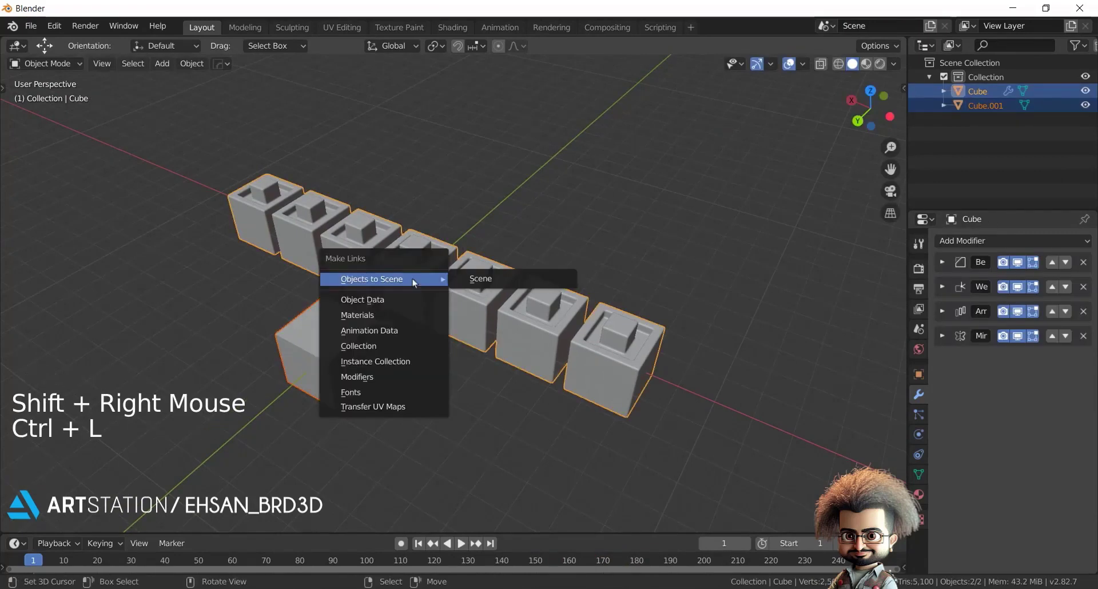
pyautogui.click(360, 377)
pyautogui.moveTo(367, 376); pyautogui.dragTo(520, 344, button='middle')
pyautogui.rightClick(382, 349)
pyautogui.scroll(2, 519, 345)
pyautogui.hotkey('ctrl', 'l')
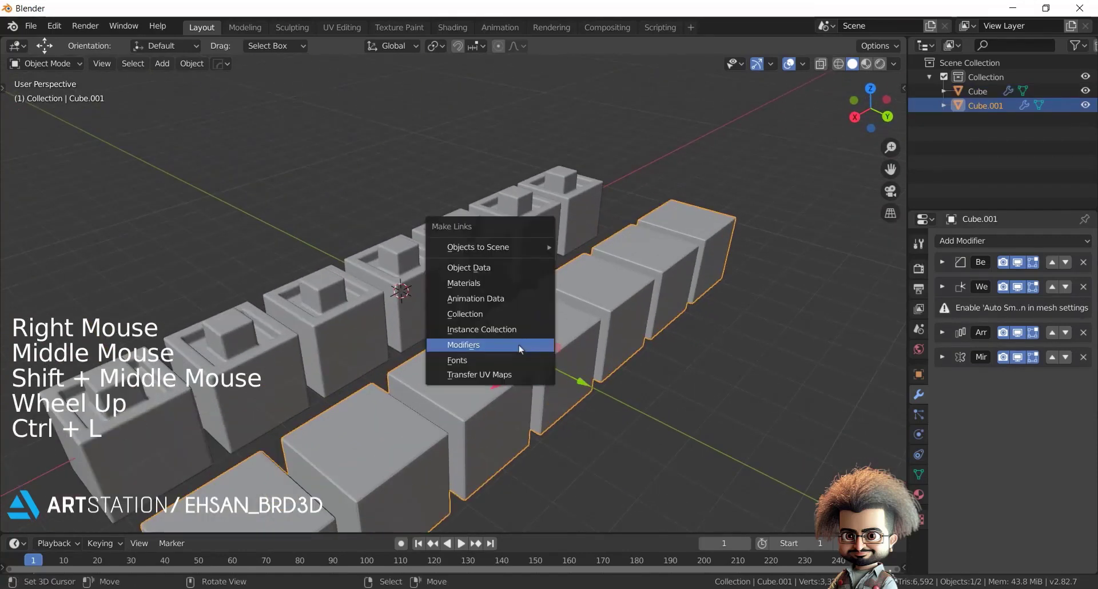
pyautogui.click(469, 268)
# - Inset the new cube's top face with an extrusion scaled to about 0.66, and extrude it upward into a raised block
pyautogui.moveTo(613, 339); pyautogui.dragTo(665, 366, button='middle')
pyautogui.press('Tab')
pyautogui.press('3')
pyautogui.rightClick(552, 331)
pyautogui.scroll(1, 664, 366)
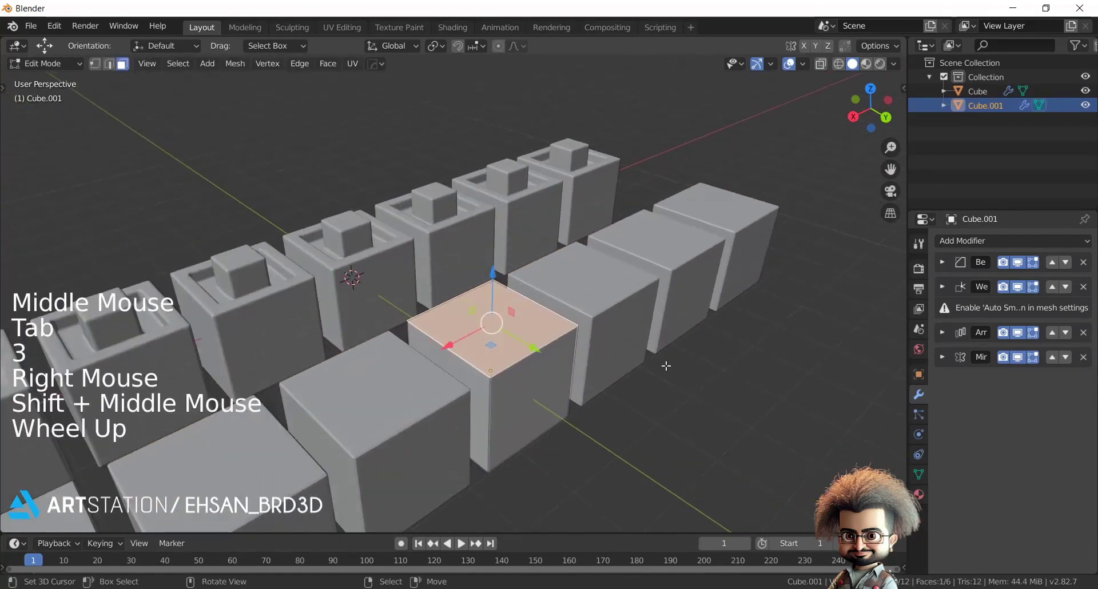
pyautogui.press('e')
pyautogui.press('s')
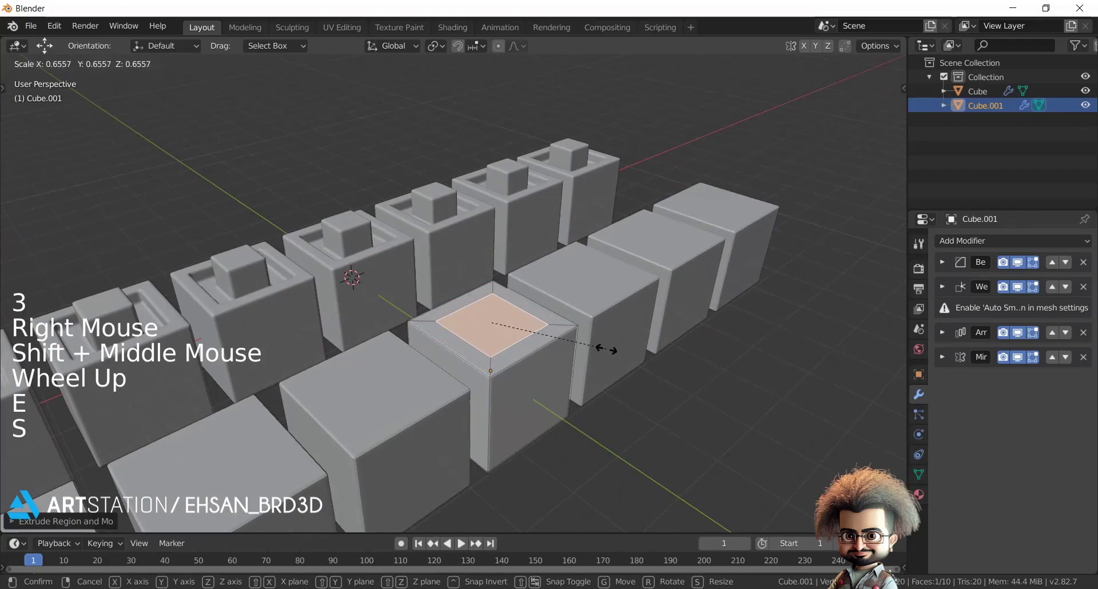
pyautogui.click(607, 349)
pyautogui.press('e')
pyautogui.click(610, 312)
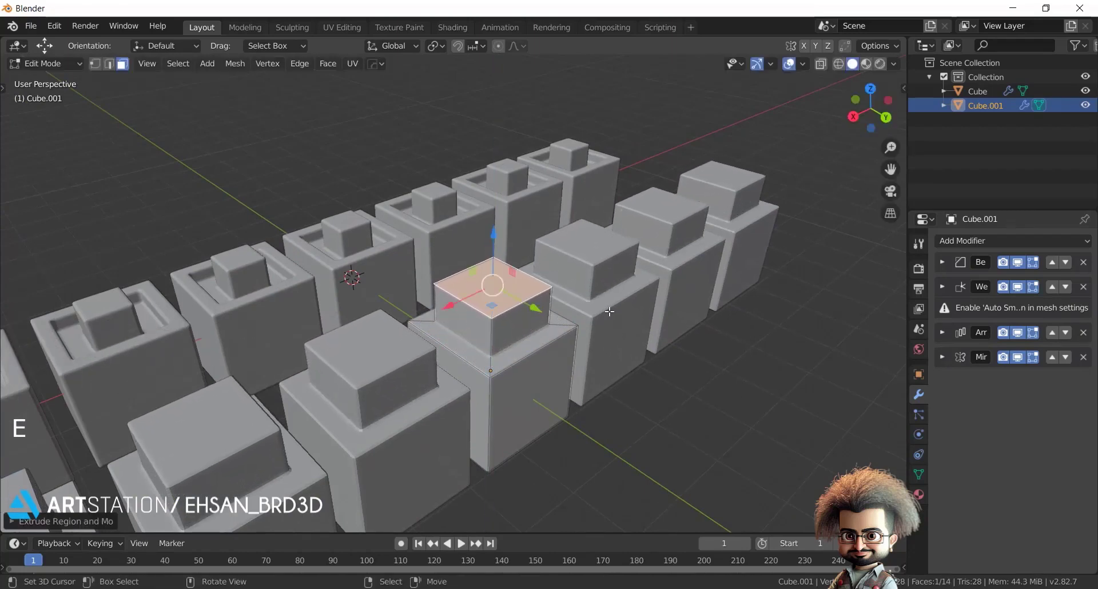
# - Bevel the raised block's top face, inset the remaining top face and extrude it downward into a recess
pyautogui.hotkey('ctrl', 'b')
pyautogui.click(626, 320)
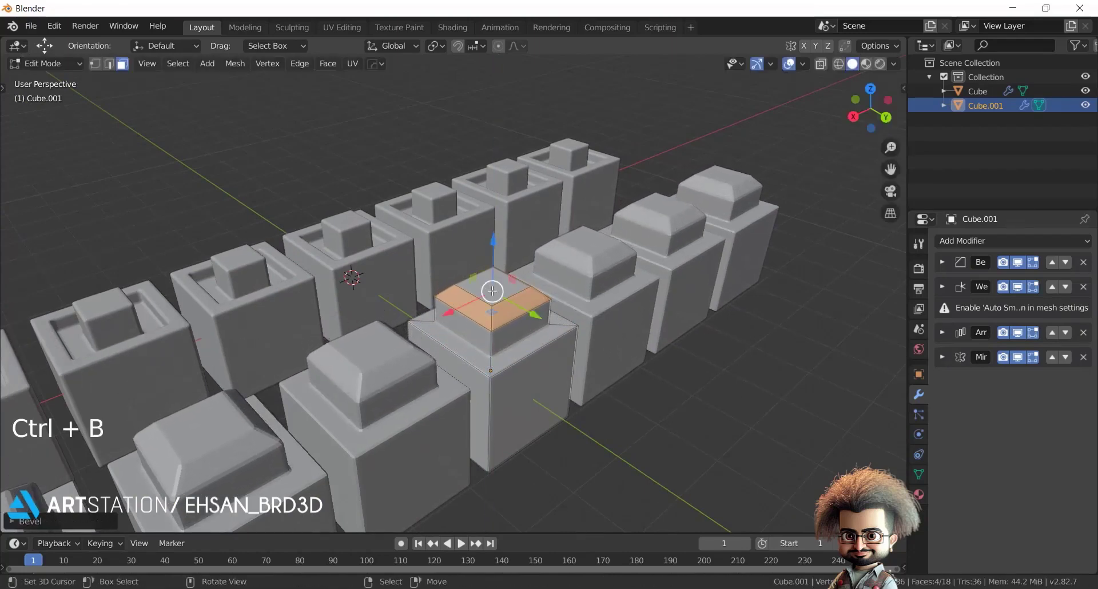
pyautogui.press('3')
pyautogui.rightClick(494, 293)
pyautogui.press('e')
pyautogui.press('s')
pyautogui.click(632, 331)
pyautogui.press('e')
pyautogui.click(596, 329)
pyautogui.press('Tab')
pyautogui.scroll(-2, 582, 325)
pyautogui.moveTo(582, 325); pyautogui.dragTo(548, 293, button='middle')
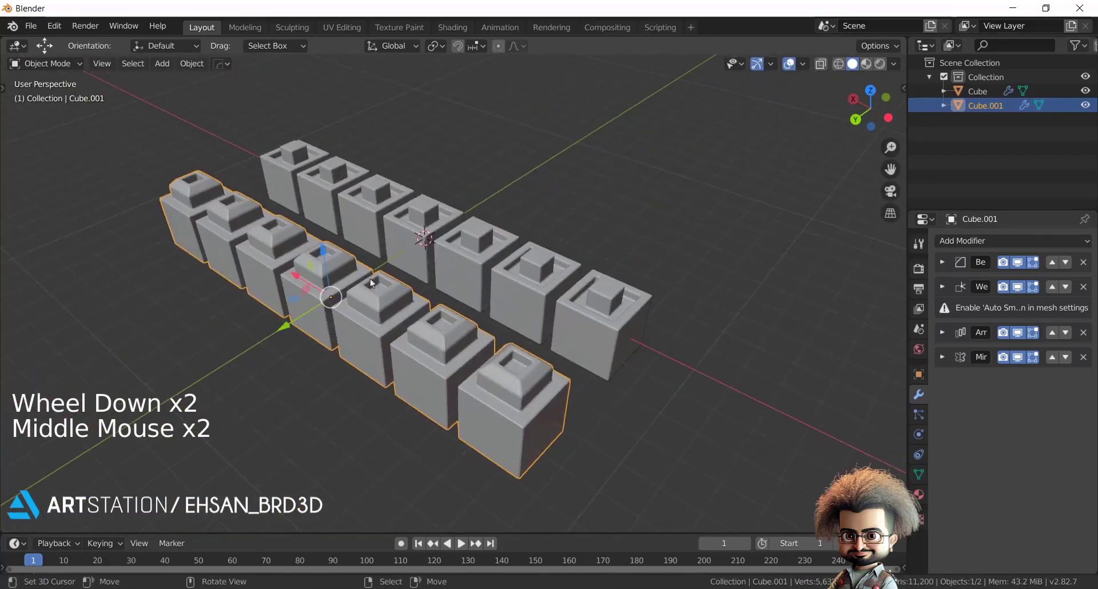
# - Enable Auto Smooth in the new cube's mesh normals and collapse its Weighted Normal modifier
pyautogui.press('w')
pyautogui.keyDown('shift'); pyautogui.moveTo(442, 255); pyautogui.dragTo(505, 288, button='middle'); pyautogui.keyUp('shift')
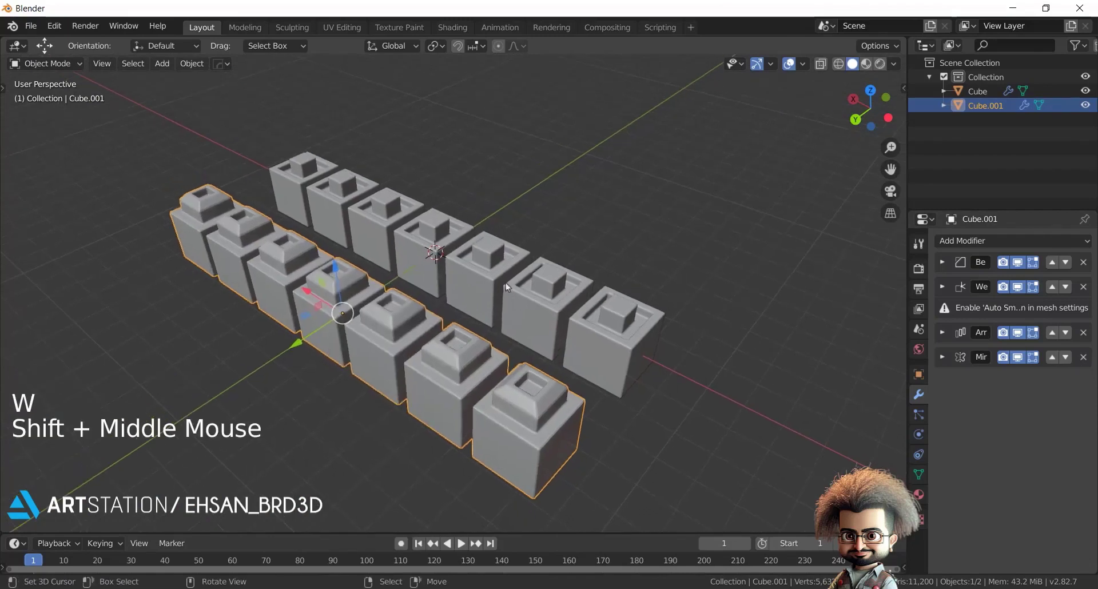
pyautogui.doubleClick(943, 287)
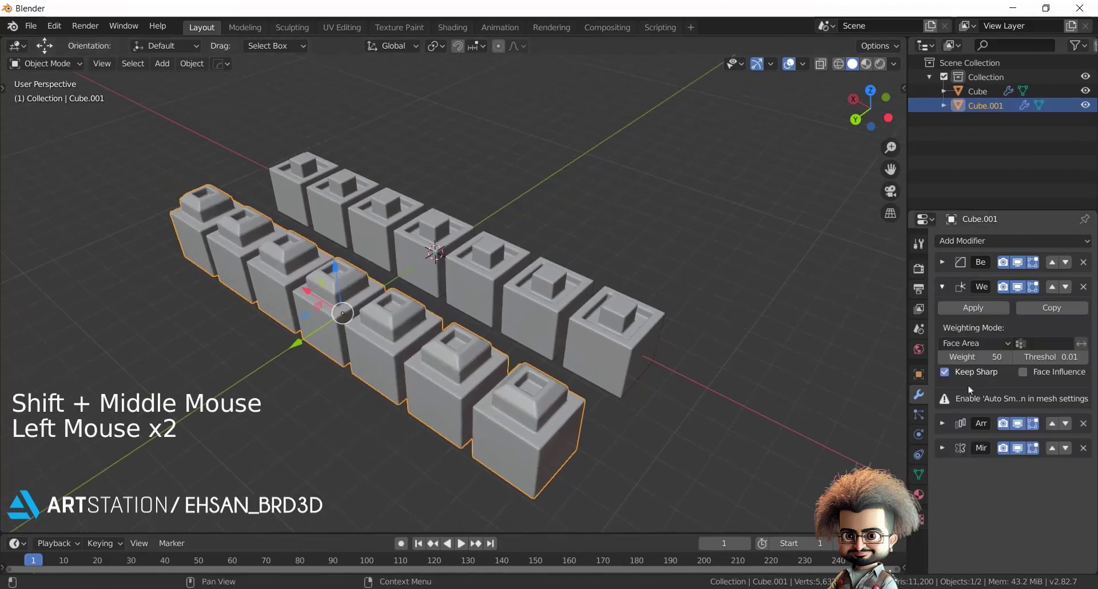
pyautogui.click(919, 474)
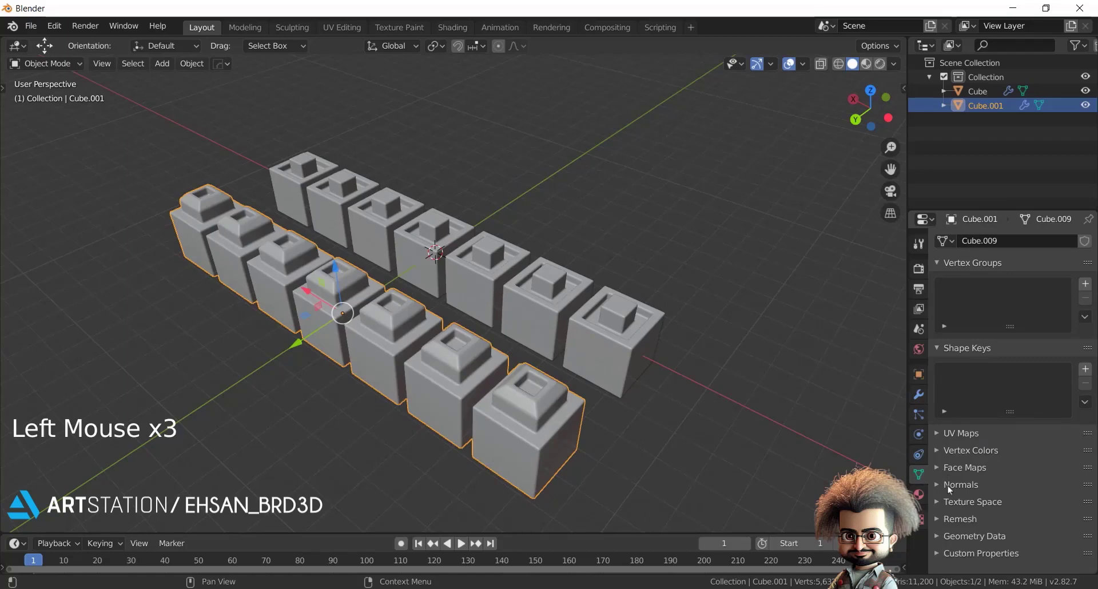
pyautogui.click(953, 484)
pyautogui.click(938, 485)
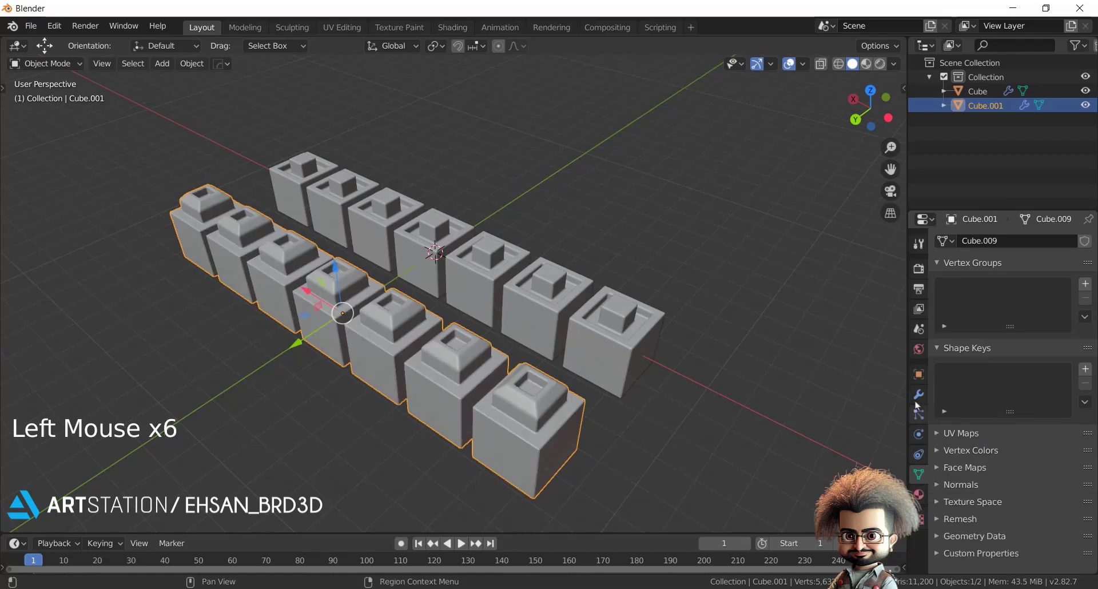
pyautogui.click(918, 395)
pyautogui.click(942, 287)
# - Convert the new row of raised blocks to a mesh so that all its modifiers are applied
pyautogui.moveTo(617, 257); pyautogui.dragTo(600, 257, button='middle')
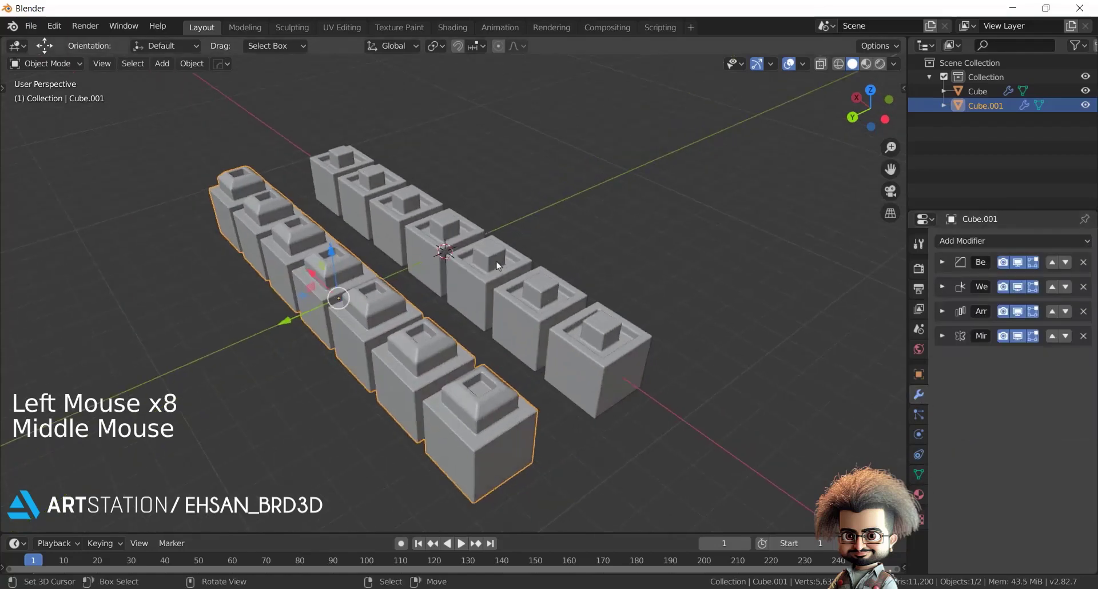
pyautogui.rightClick(494, 256)
pyautogui.rightClick(365, 300)
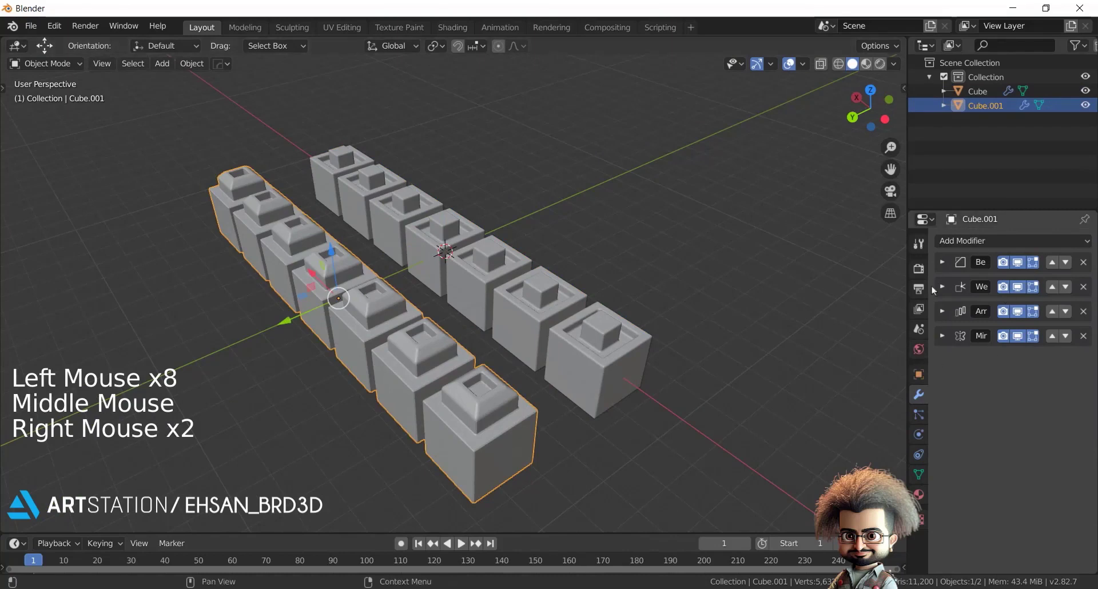
pyautogui.click(192, 64)
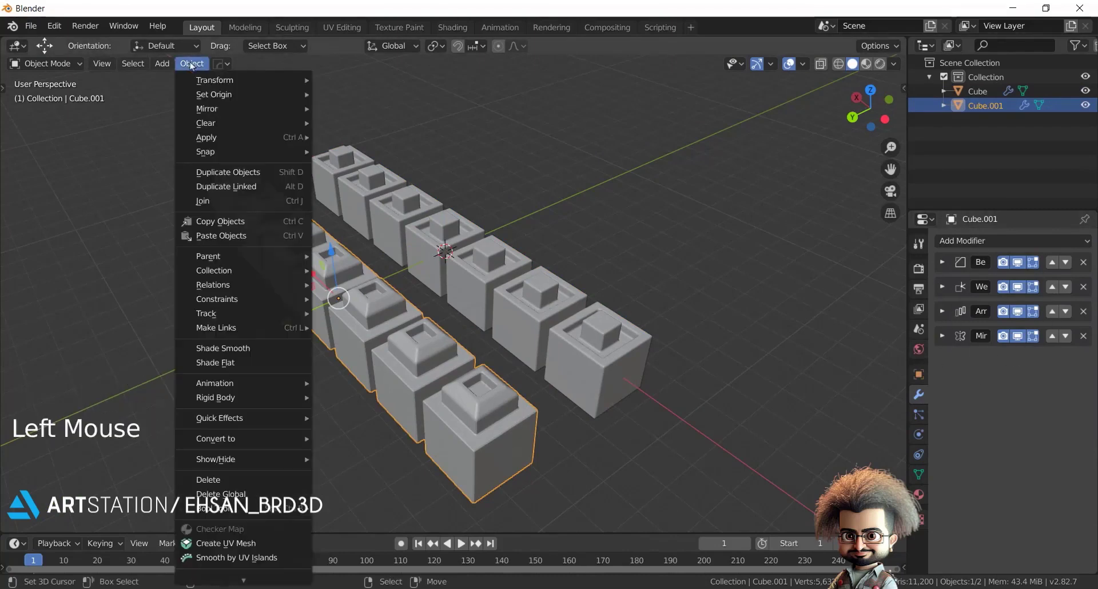
pyautogui.moveTo(238, 441)
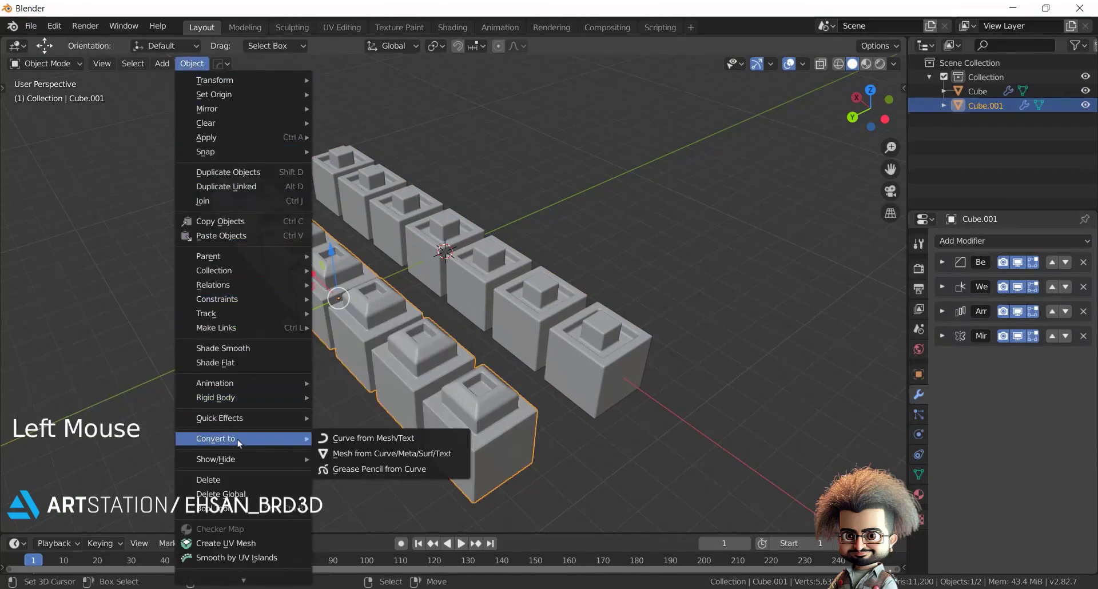
pyautogui.click(373, 454)
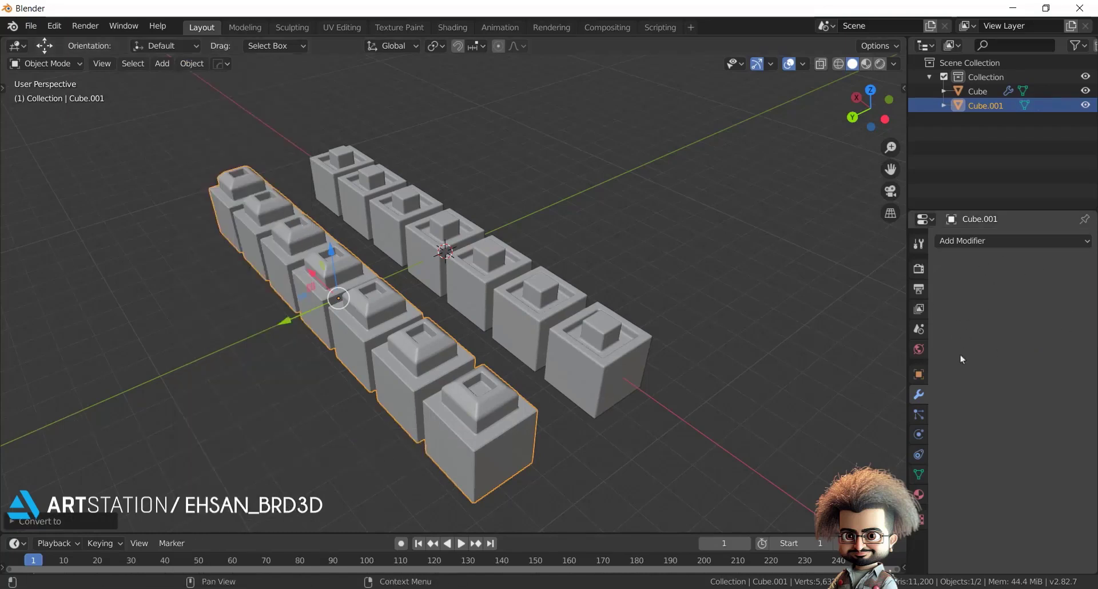
# - Convert the original row of recessed cubes to a mesh as well, applying its modifier stack
pyautogui.rightClick(540, 294)
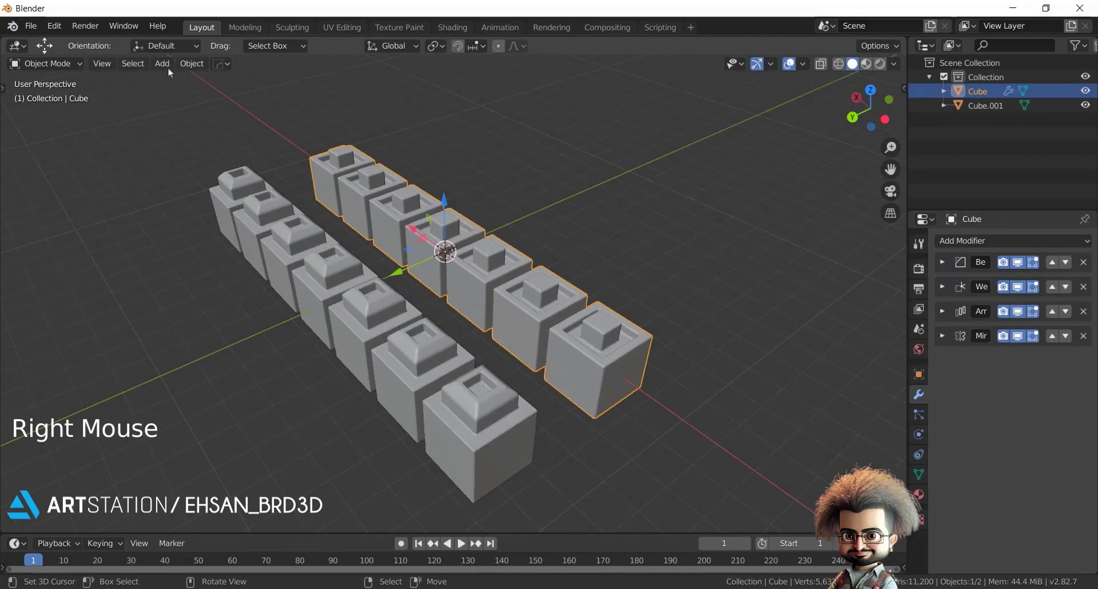
pyautogui.click(191, 64)
pyautogui.moveTo(314, 442)
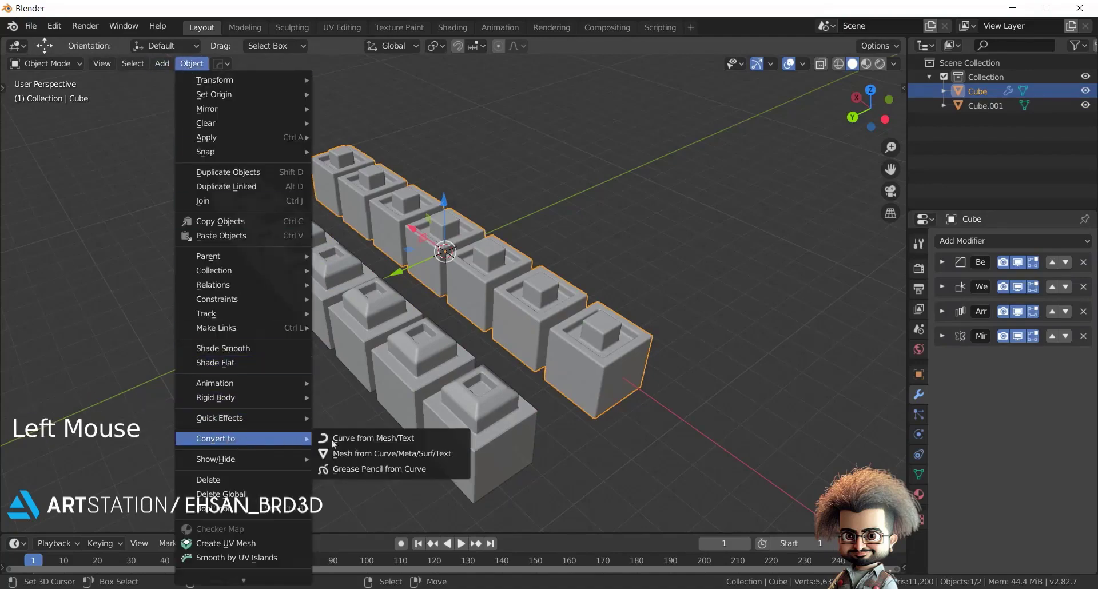
pyautogui.click(367, 454)
# - Examine the converted geometry of both rows in Edit Mode
pyautogui.press('Tab')
pyautogui.scroll(1, 433, 294)
pyautogui.press('a')
pyautogui.press('a')
pyautogui.press('a')
pyautogui.moveTo(434, 294); pyautogui.dragTo(515, 309, button='middle')
pyautogui.press('Tab')
pyautogui.rightClick(515, 309)
pyautogui.press('Tab')
pyautogui.scroll(-1, 515, 309)
pyautogui.press('a')
pyautogui.press('a')
pyautogui.press('a')
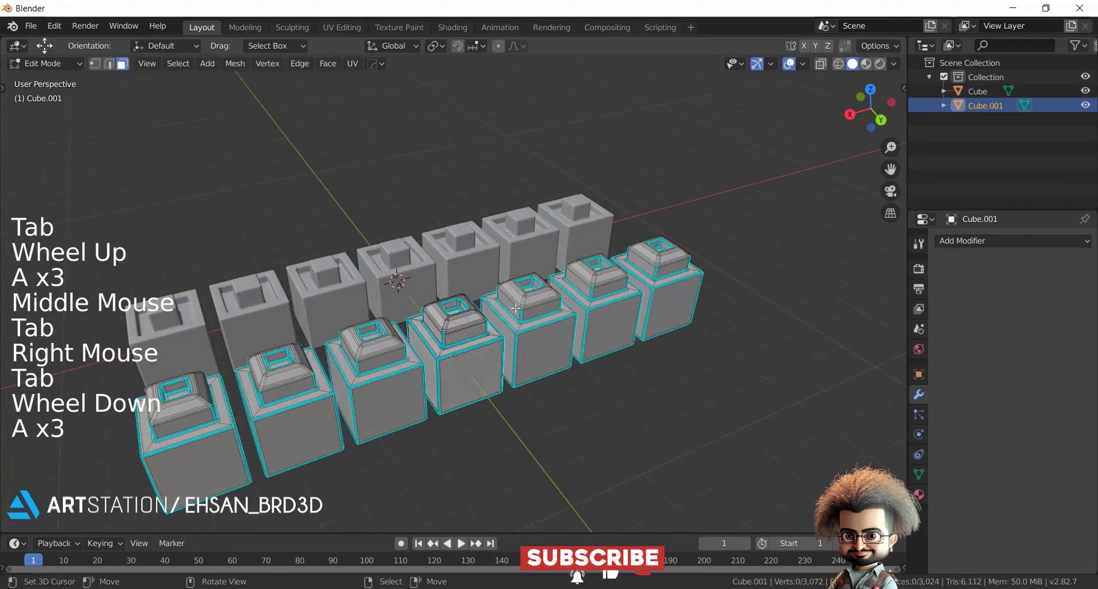
pyautogui.press('Tab')
pyautogui.scroll(1, 517, 313)
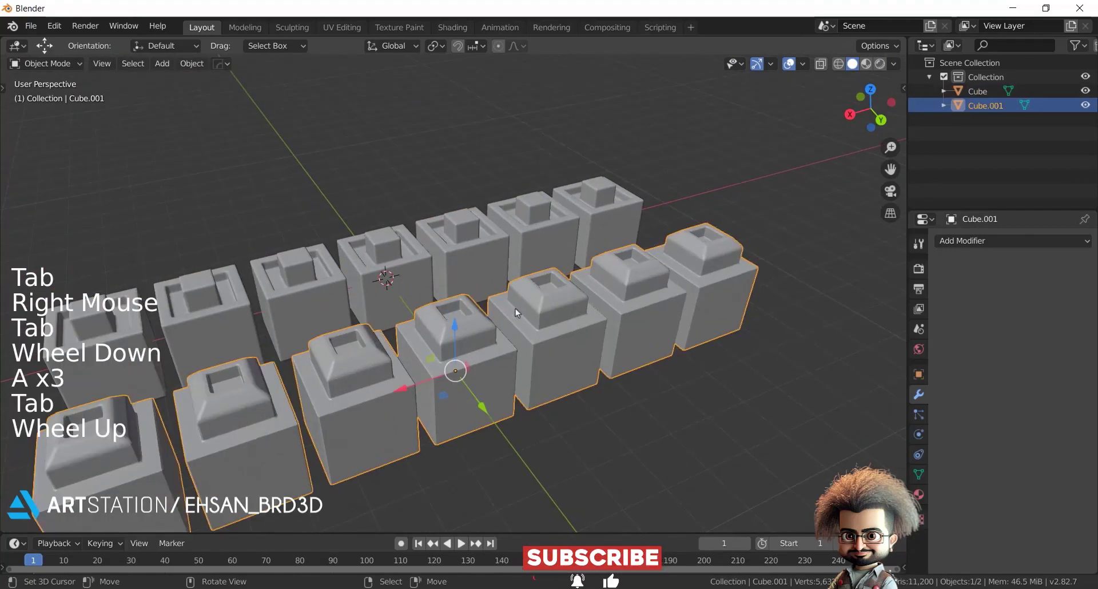
# - Clear the location of the pillar-shaped object and try moving it as one piece
pyautogui.hotkey('alt', 'g')
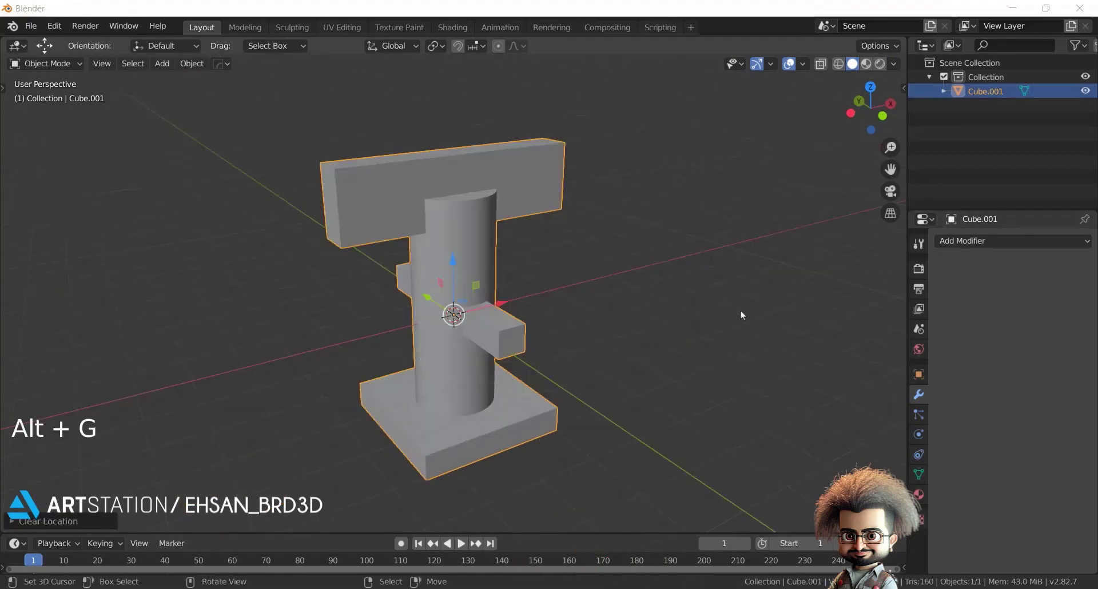
pyautogui.moveTo(650, 293); pyautogui.dragTo(477, 254, button='middle')
pyautogui.rightClick(479, 258)
pyautogui.press('g')
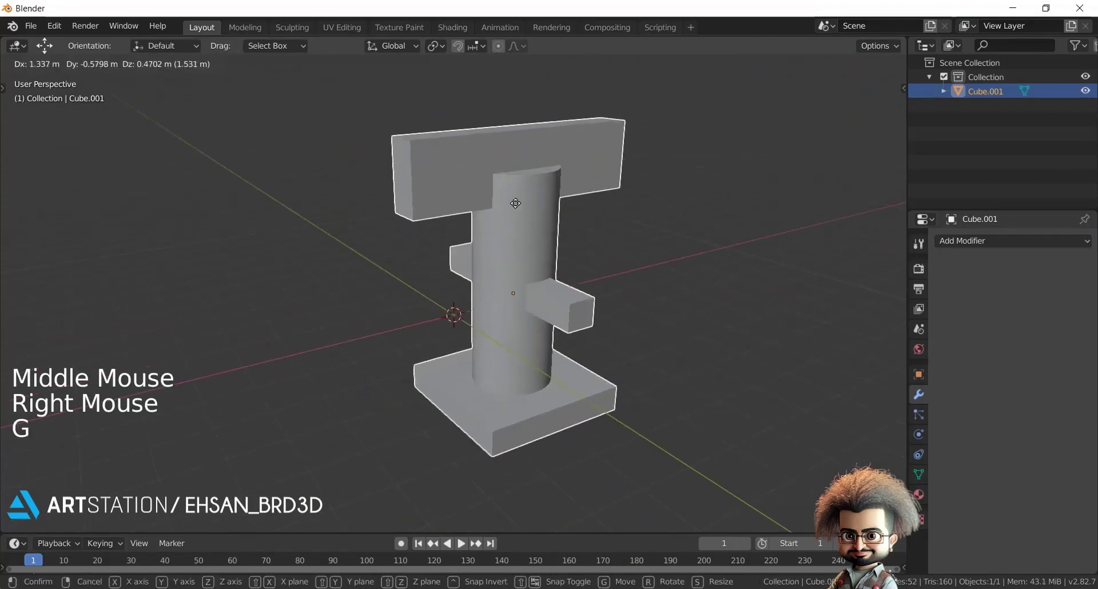
# - Separate the small horizontal bar running through the pillar into its own object and select it in Object Mode
pyautogui.press('Tab')
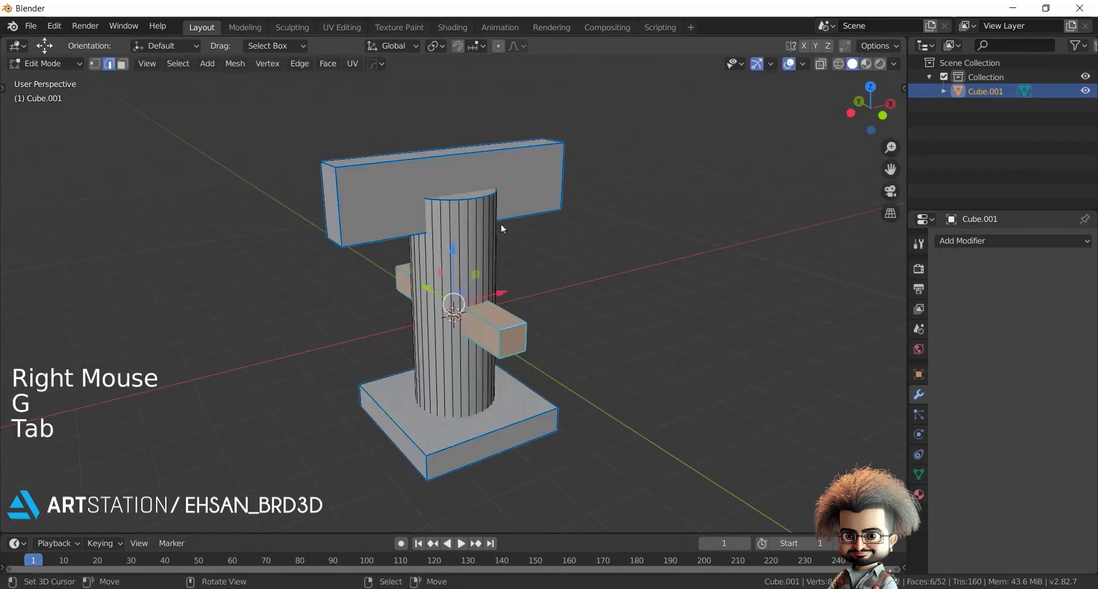
pyautogui.press('1')
pyautogui.rightClick(501, 330)
pyautogui.press('l')
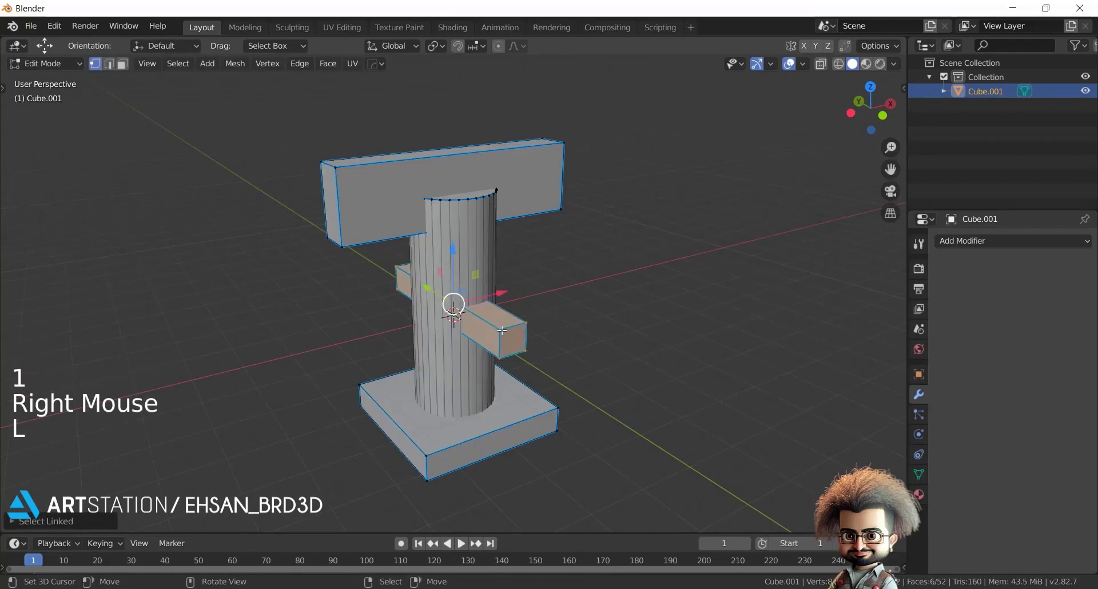
pyautogui.press('p')
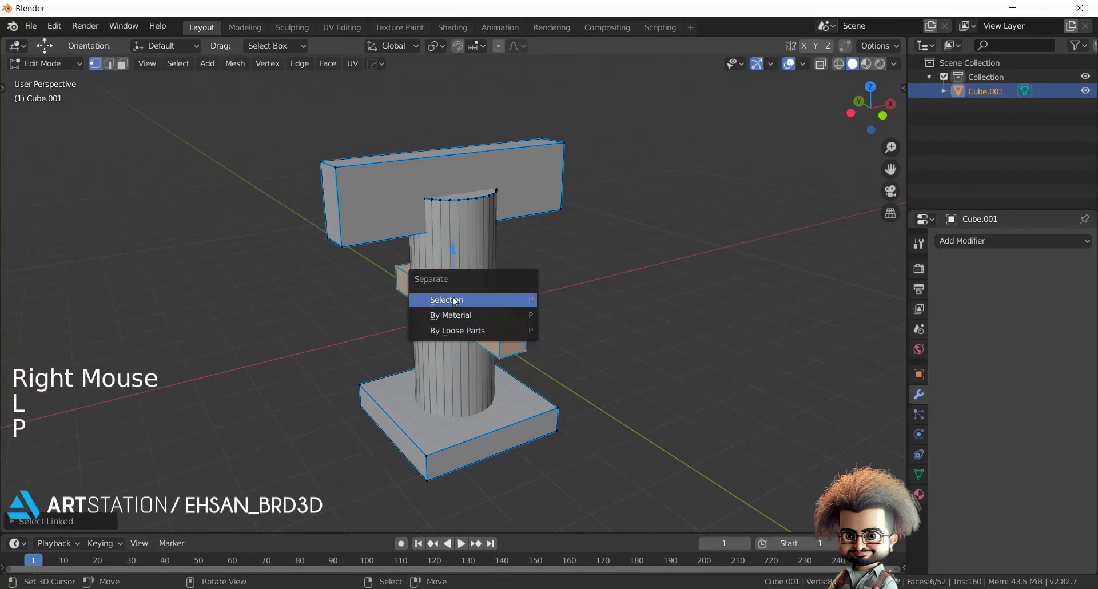
pyautogui.click(482, 302)
pyautogui.press('Tab')
pyautogui.rightClick(497, 331)
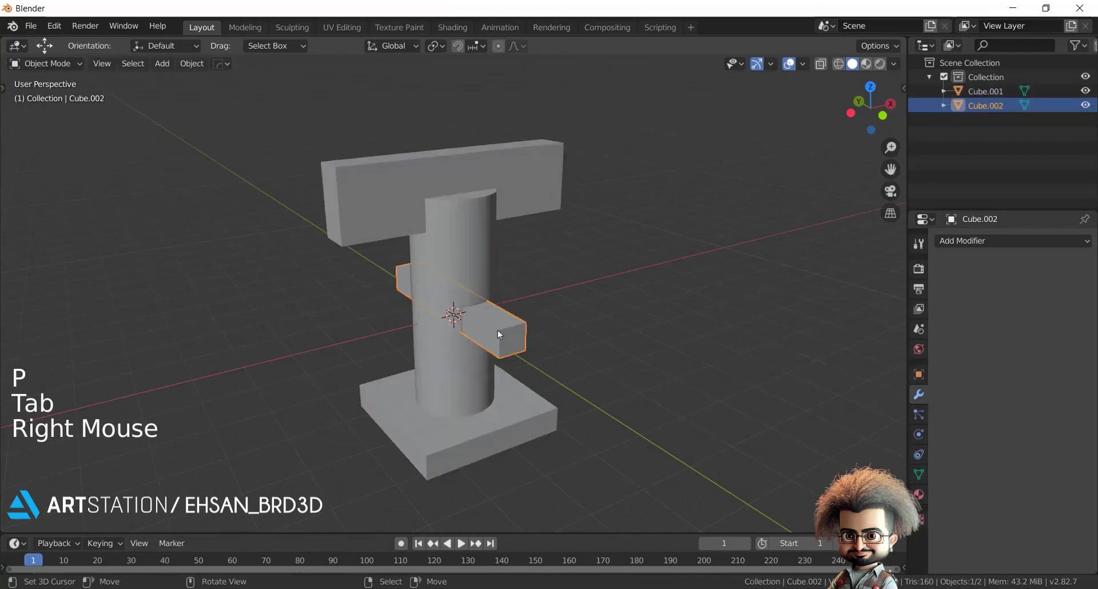
# - Try moving the small separated bar and the rest of the pillar as independent objects
pyautogui.press('g')
pyautogui.rightClick(541, 272)
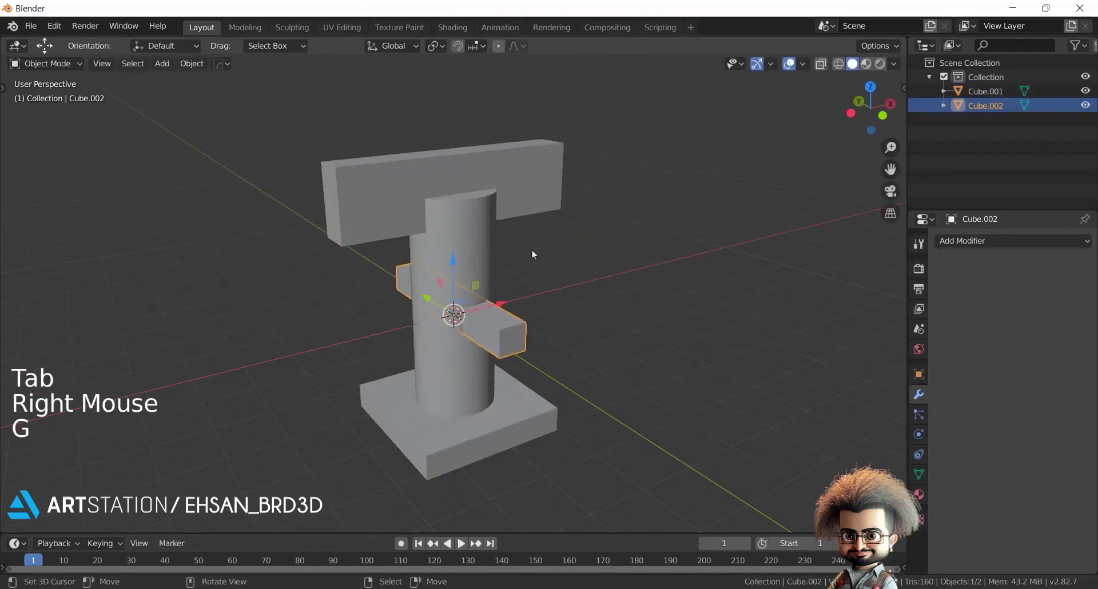
pyautogui.rightClick(481, 216)
pyautogui.press('g')
pyautogui.rightClick(510, 190)
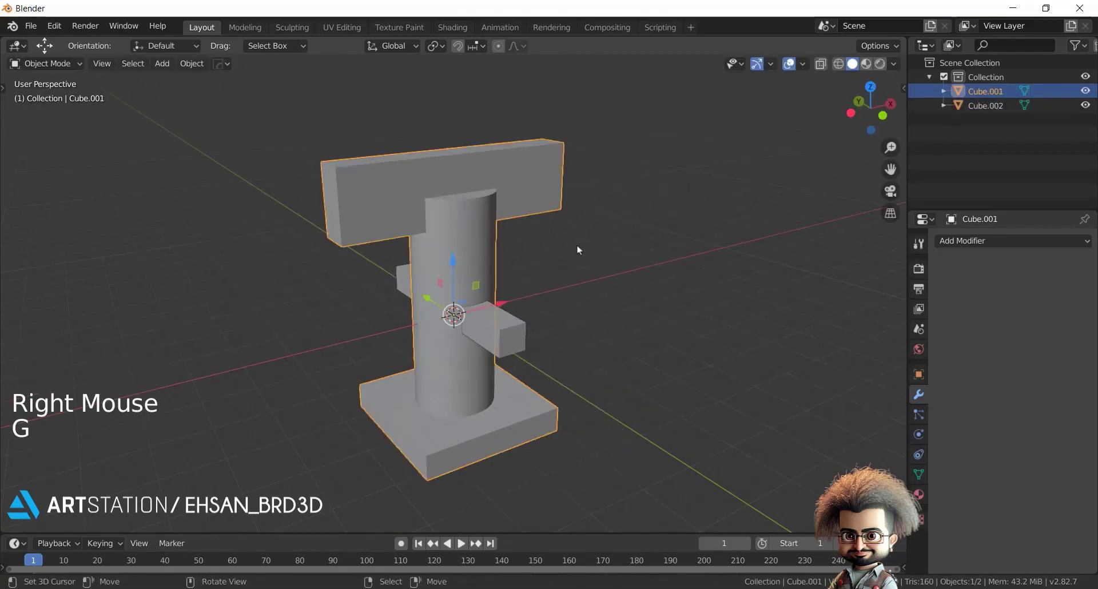
# - Separate the remaining pillar object into individual objects by loose parts and return to Object Mode
pyautogui.press('Tab')
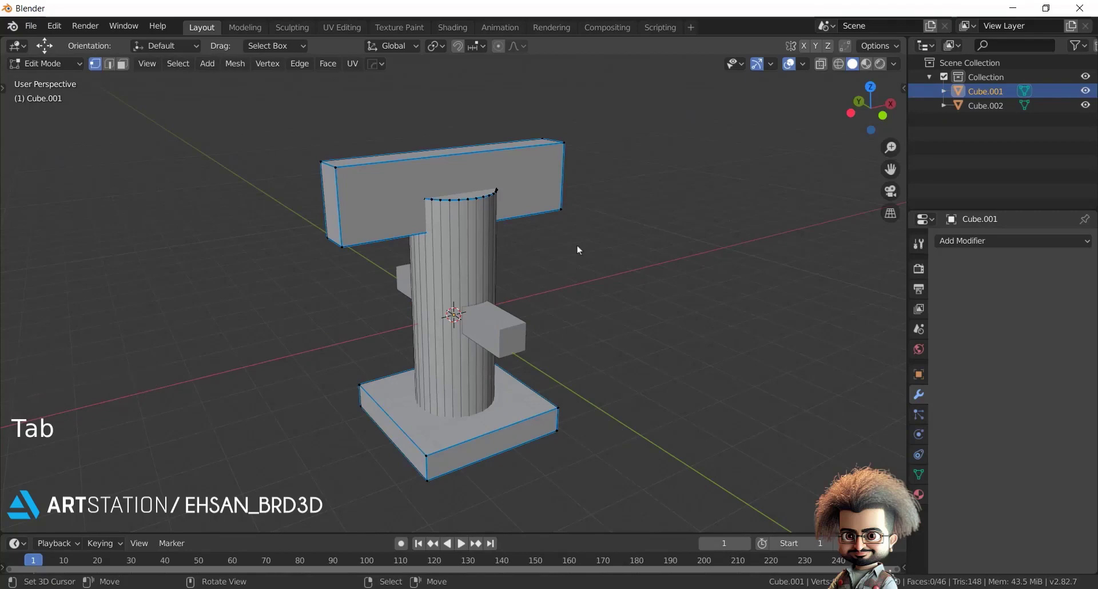
pyautogui.press('a')
pyautogui.press('a')
pyautogui.press('a')
pyautogui.press('p')
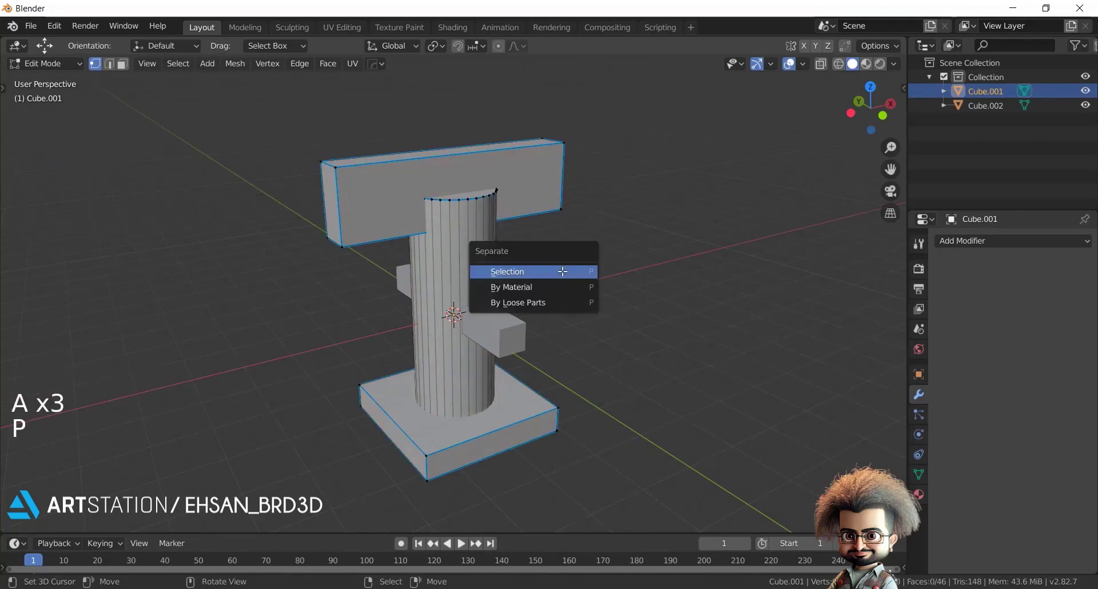
pyautogui.click(540, 303)
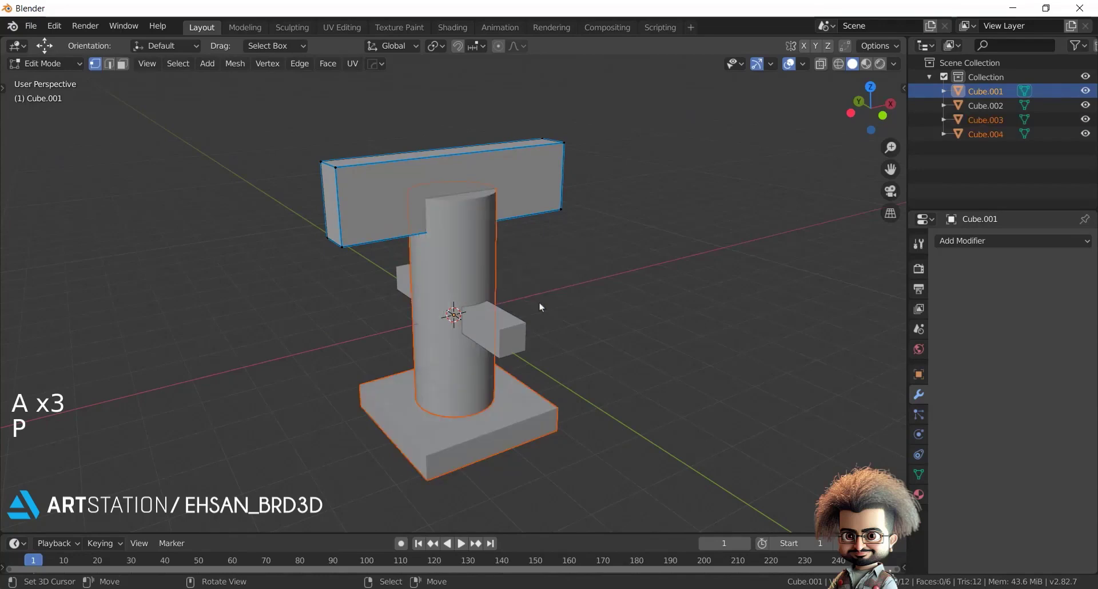
pyautogui.press('Tab')
# - Try moving the cylinder, the upper beam and the base plate individually
pyautogui.rightClick(488, 246)
pyautogui.press('g')
pyautogui.rightClick(592, 241)
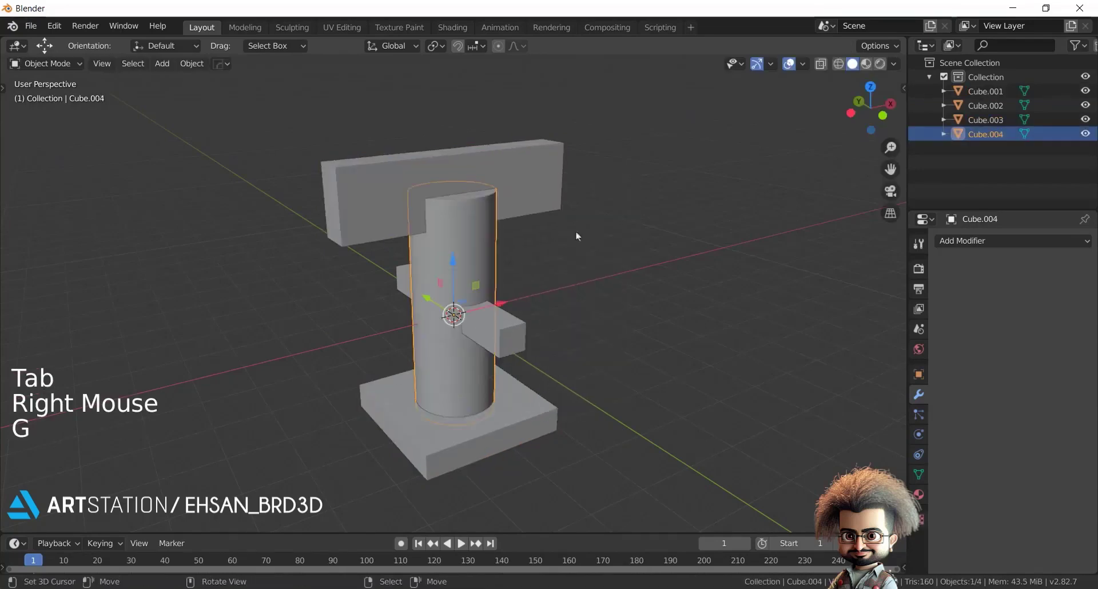
pyautogui.rightClick(545, 165)
pyautogui.press('g')
pyautogui.rightClick(544, 156)
pyautogui.rightClick(524, 401)
pyautogui.press('g')
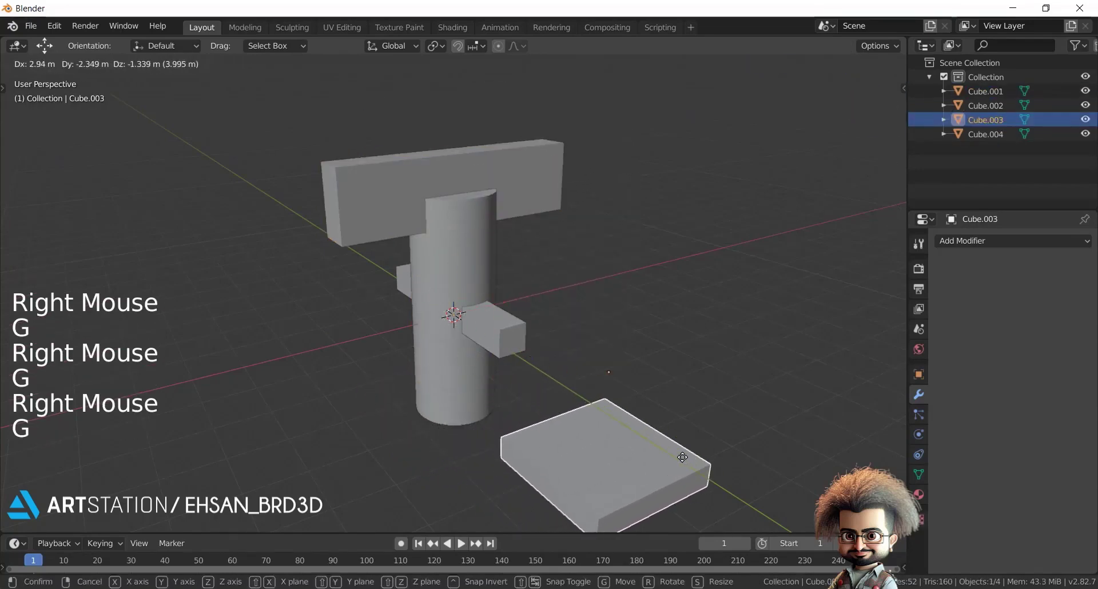
pyautogui.rightClick(718, 355)
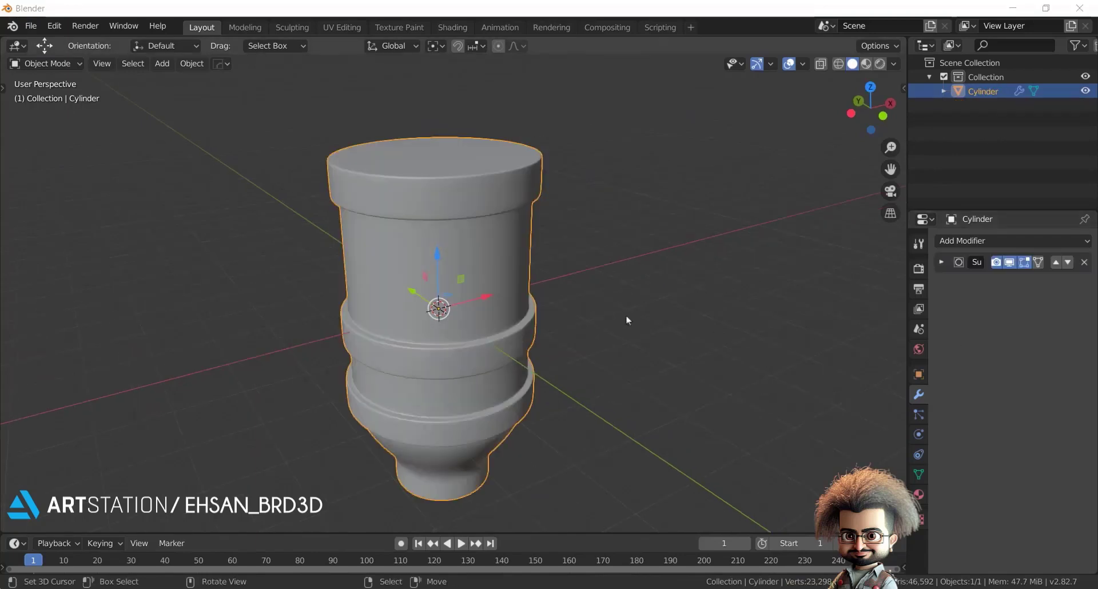
# - Select a run of adjacent tall side faces around the cylinder's upper body in Edit Mode
pyautogui.moveTo(554, 289); pyautogui.dragTo(532, 270, button='middle')
pyautogui.press('Tab')
pyautogui.scroll(1, 517, 280)
pyautogui.rightClick(421, 245)
pyautogui.keyDown('ctrl'); pyautogui.rightClick(413, 264); pyautogui.keyUp('ctrl')
pyautogui.moveTo(413, 263); pyautogui.dragTo(577, 265, button='middle')
pyautogui.keyDown('ctrl'); pyautogui.rightClick(508, 277); pyautogui.keyUp('ctrl')
pyautogui.moveTo(507, 278); pyautogui.dragTo(378, 267, button='middle')
pyautogui.keyDown('shift'); pyautogui.rightClick(530, 272); pyautogui.keyUp('shift')
pyautogui.keyDown('shift'); pyautogui.rightClick(509, 275); pyautogui.keyUp('shift')
# - Set the transform orientation to Normal and the pivot point to Active Element
pyautogui.click(400, 52)
pyautogui.click(349, 119)
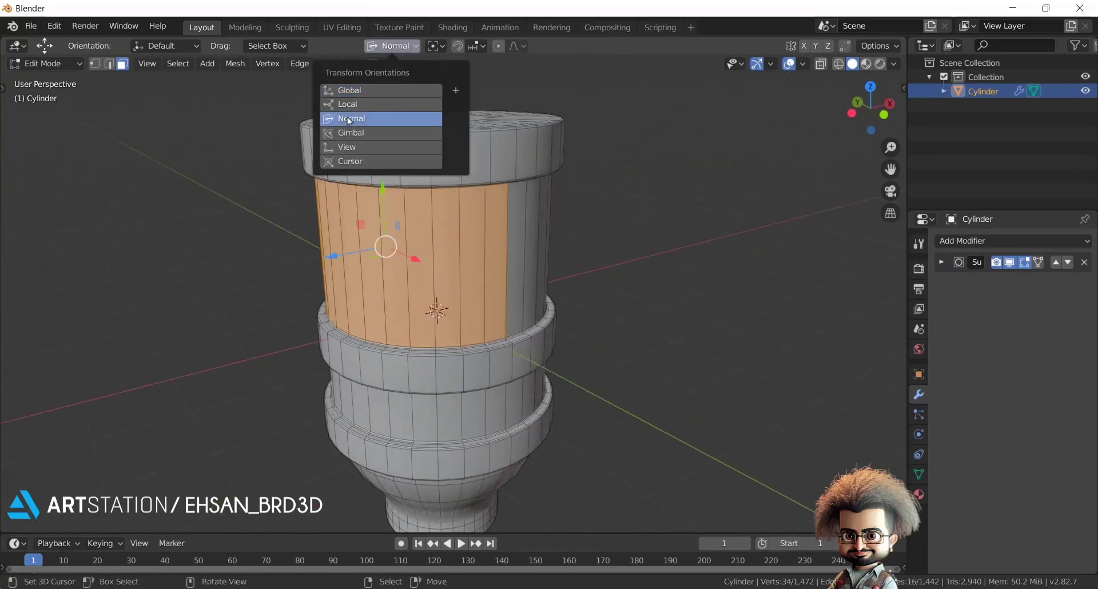
pyautogui.click(436, 45)
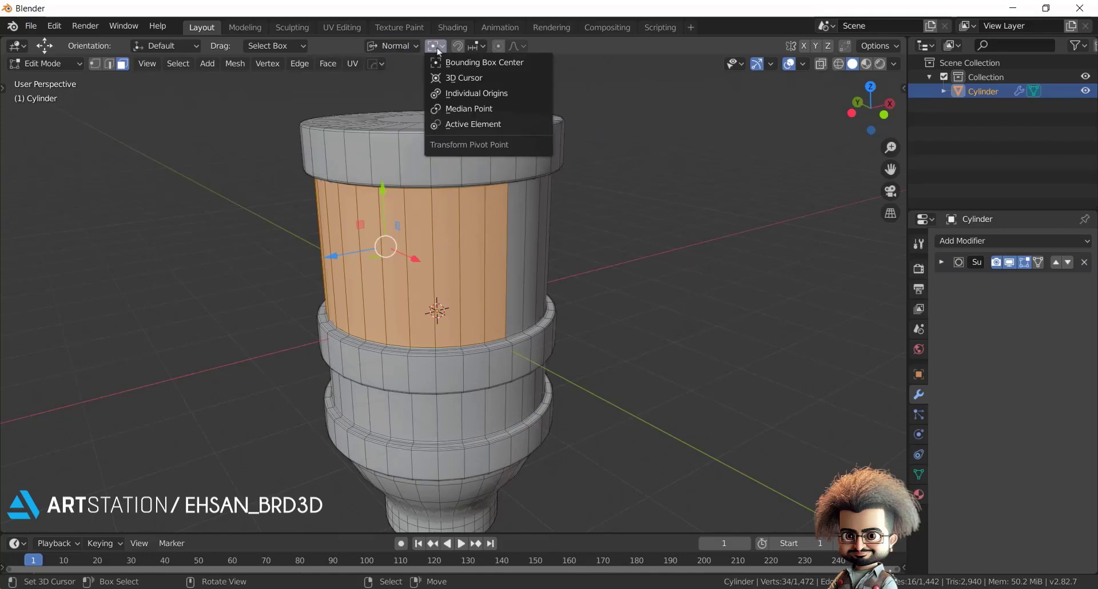
pyautogui.click(452, 126)
# - Flatten the selected side faces into a plane by scaling them along the normal Z axis
pyautogui.moveTo(397, 260); pyautogui.dragTo(459, 146, button='middle')
pyautogui.moveTo(561, 162); pyautogui.dragTo(467, 270, button='middle')
pyautogui.press('s')
pyautogui.press('y')
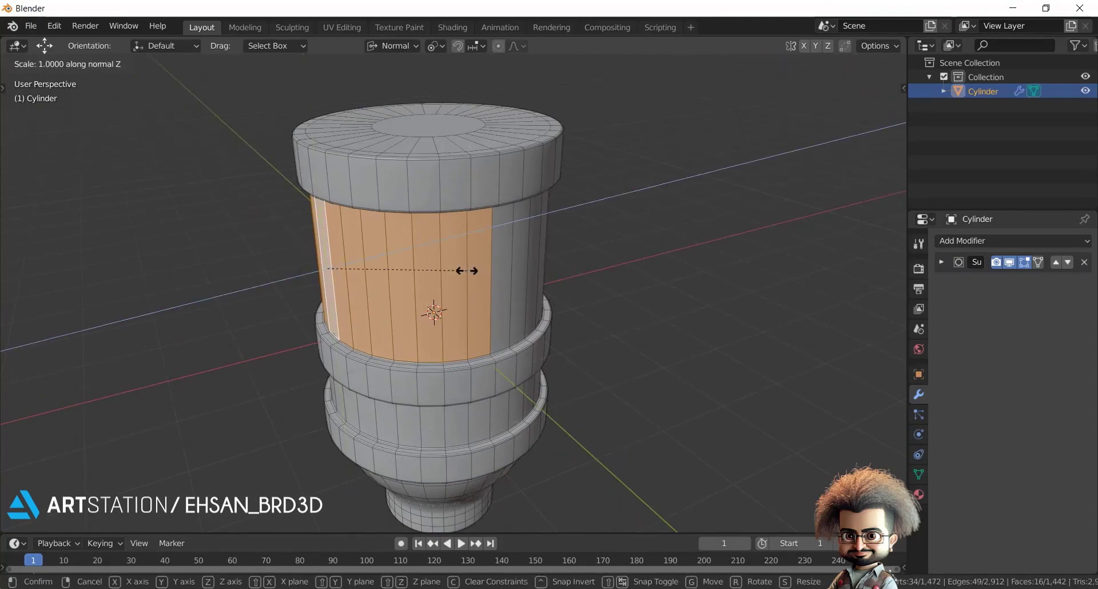
pyautogui.click(461, 269)
pyautogui.moveTo(461, 269); pyautogui.dragTo(417, 239, button='middle')
pyautogui.press('Tab')
pyautogui.press('Tab')
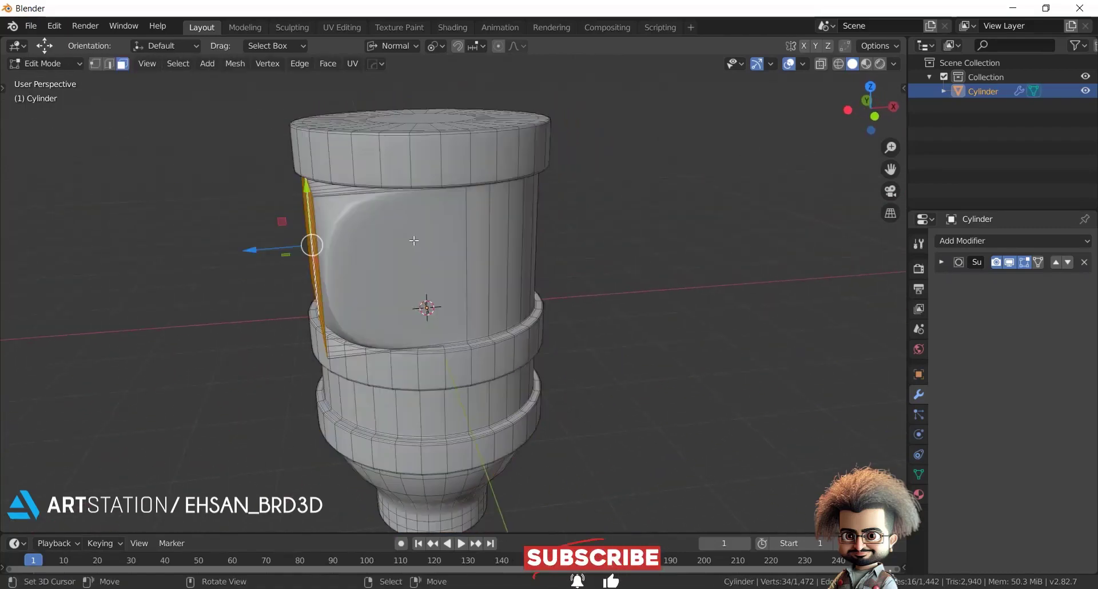
# - Add a narrow border inside one flattened side face by extruding it in place and scaling it down
pyautogui.click(411, 248)
pyautogui.moveTo(410, 248); pyautogui.dragTo(522, 267, button='middle')
pyautogui.press('i')
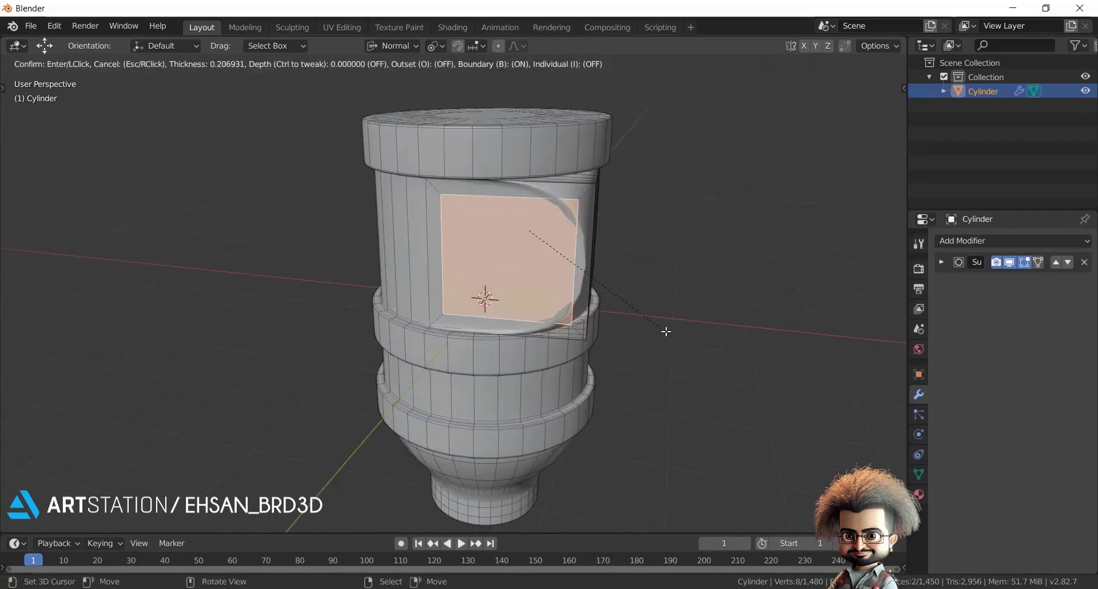
pyautogui.rightClick(674, 332)
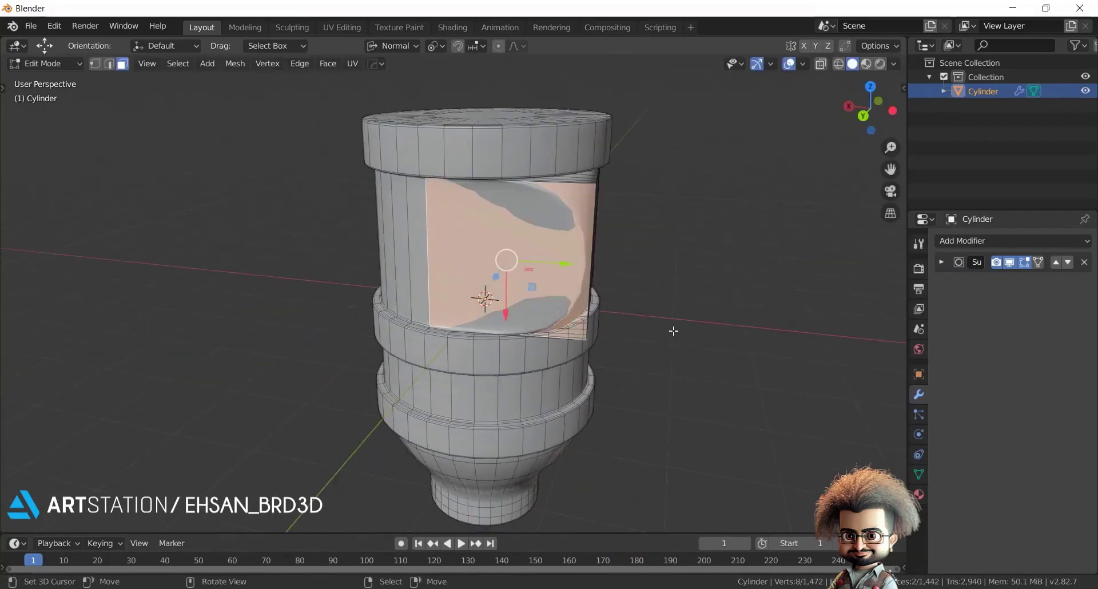
pyautogui.press('e')
pyautogui.click(651, 295)
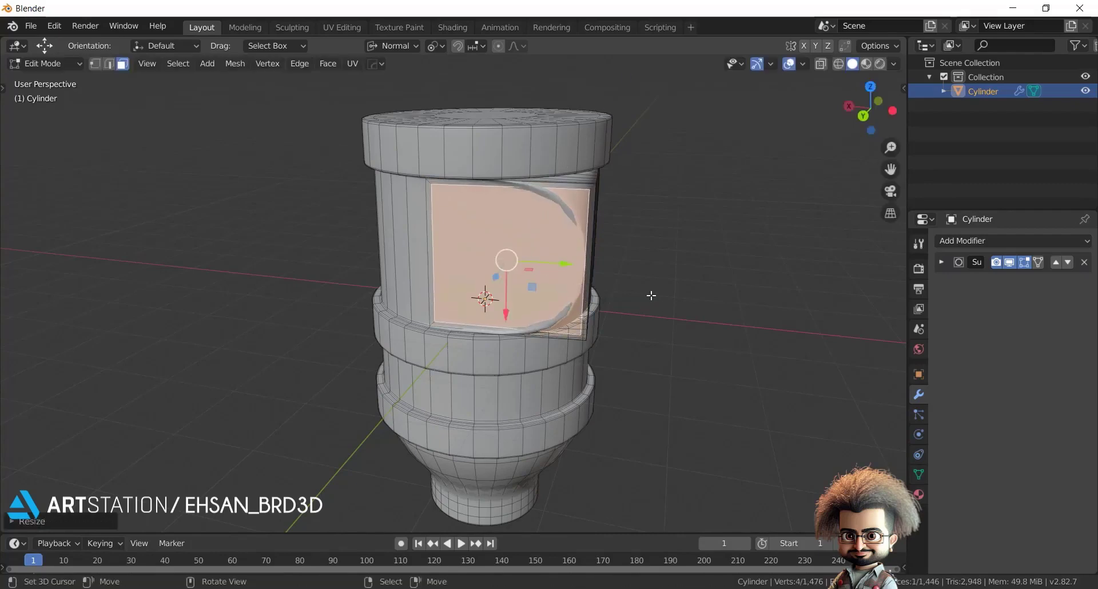
# - Add the same border inside the adjacent flattened face with an in-place extrusion and scale, and extrude its centre
pyautogui.moveTo(651, 294); pyautogui.dragTo(467, 290, button='middle')
pyautogui.rightClick(467, 290)
pyautogui.press('e')
pyautogui.rightClick(610, 288)
pyautogui.press('s')
pyautogui.click(596, 291)
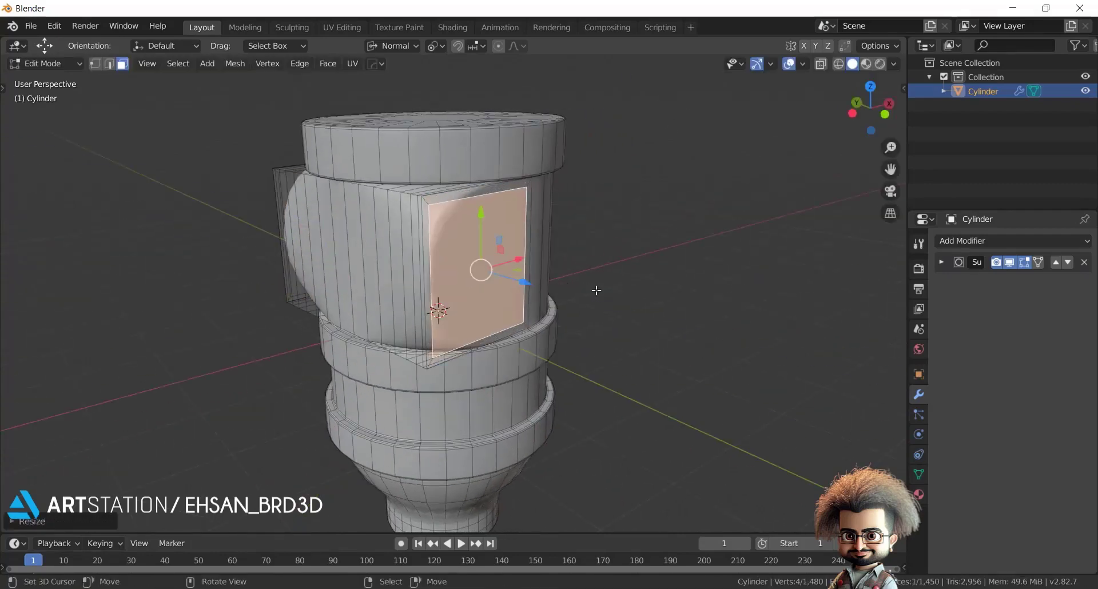
pyautogui.press('e')
pyautogui.click(588, 298)
# - Extrude another flattened face in place, scale it down, extrude its centre, and return to Object Mode
pyautogui.moveTo(441, 287); pyautogui.dragTo(450, 278, button='middle')
pyautogui.rightClick(450, 278)
pyautogui.press('e')
pyautogui.rightClick(599, 305)
pyautogui.press('s')
pyautogui.click(582, 303)
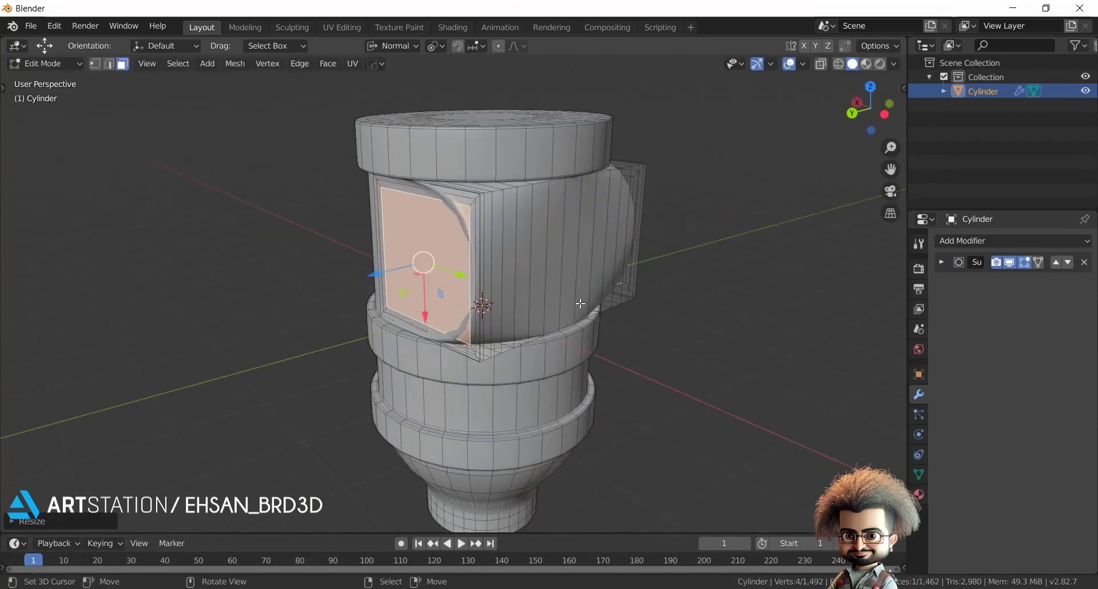
pyautogui.press('e')
pyautogui.click(585, 302)
pyautogui.press('e')
pyautogui.rightClick(586, 302)
pyautogui.moveTo(647, 266); pyautogui.dragTo(508, 257, button='middle')
pyautogui.press('Tab')
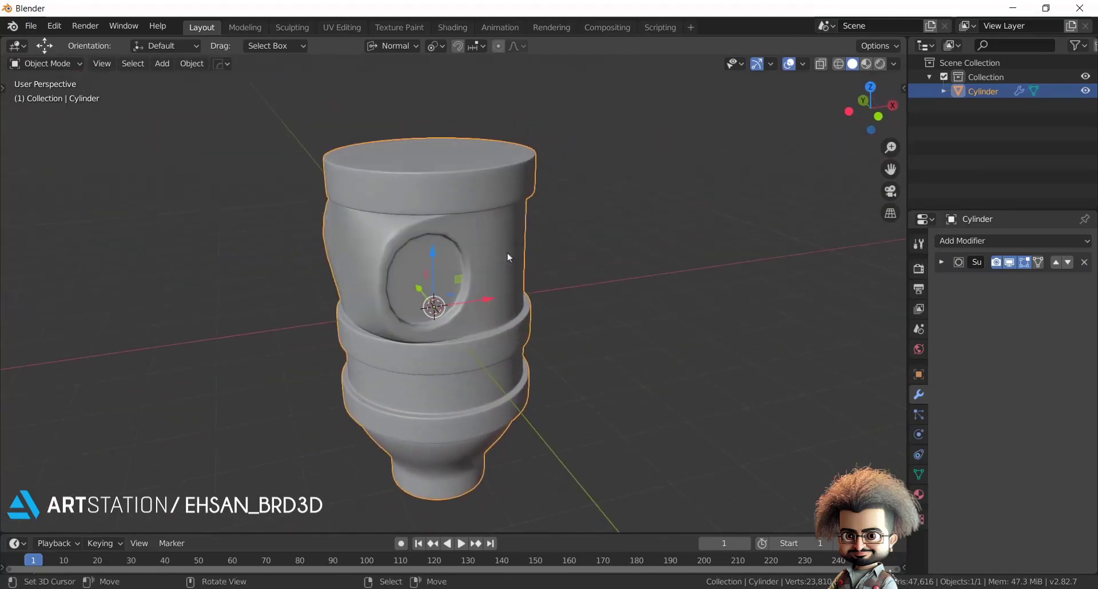
# - Delete the cylinder and add a cube mesh at the origin
pyautogui.press('Delete')
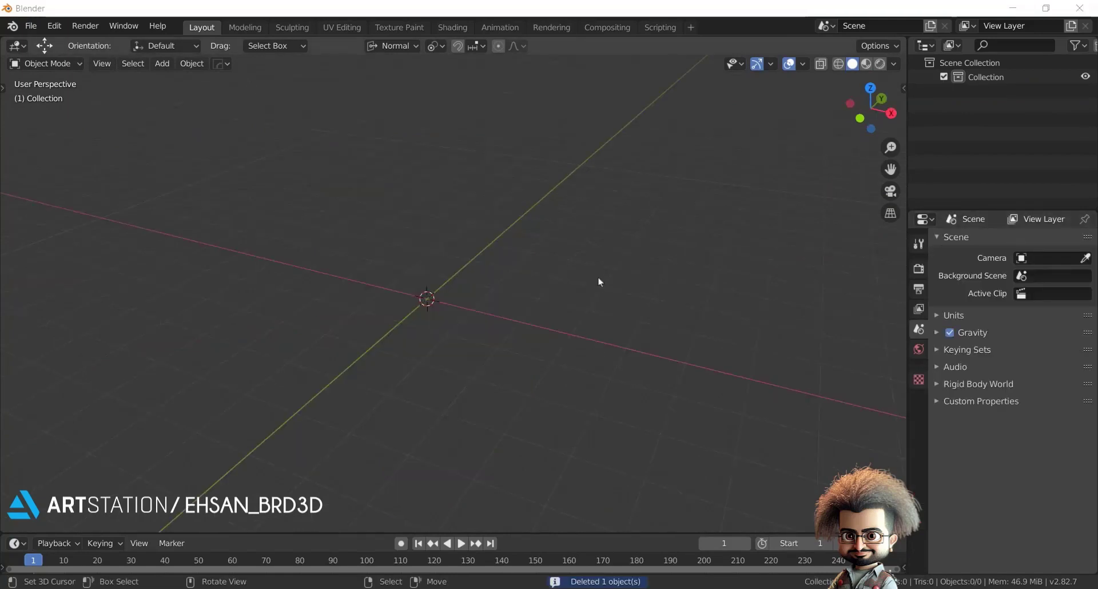
pyautogui.moveTo(595, 272); pyautogui.dragTo(594, 269, button='middle')
pyautogui.hotkey('shift', 'a')
pyautogui.moveTo(593, 269)
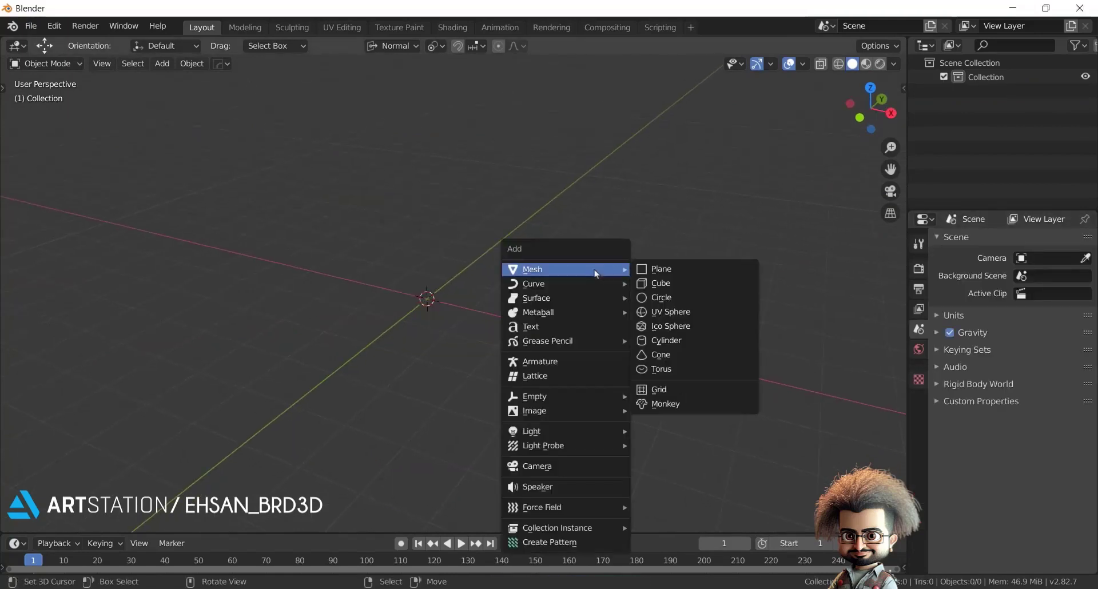
pyautogui.click(667, 284)
pyautogui.scroll(3, 608, 287)
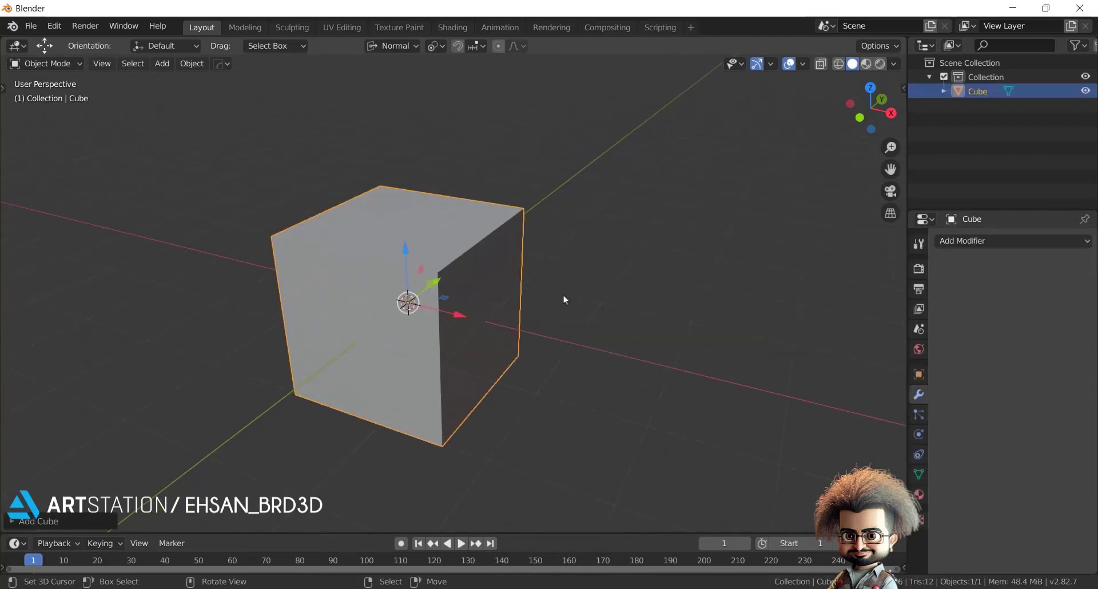
# - Subdivide one side face of the cube repeatedly into an 8 by 8 grid
pyautogui.press('Tab')
pyautogui.moveTo(564, 294); pyautogui.dragTo(526, 283, button='middle')
pyautogui.press('3')
pyautogui.click(526, 283)
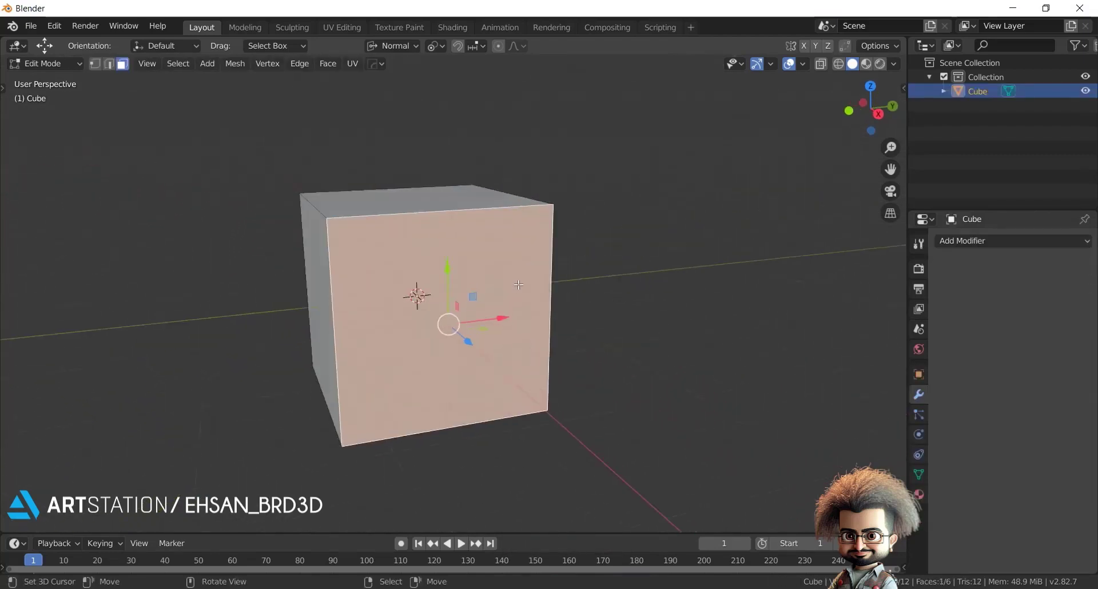
pyautogui.rightClick(507, 280)
pyautogui.click(485, 307)
pyautogui.hotkey('shift', 'r')
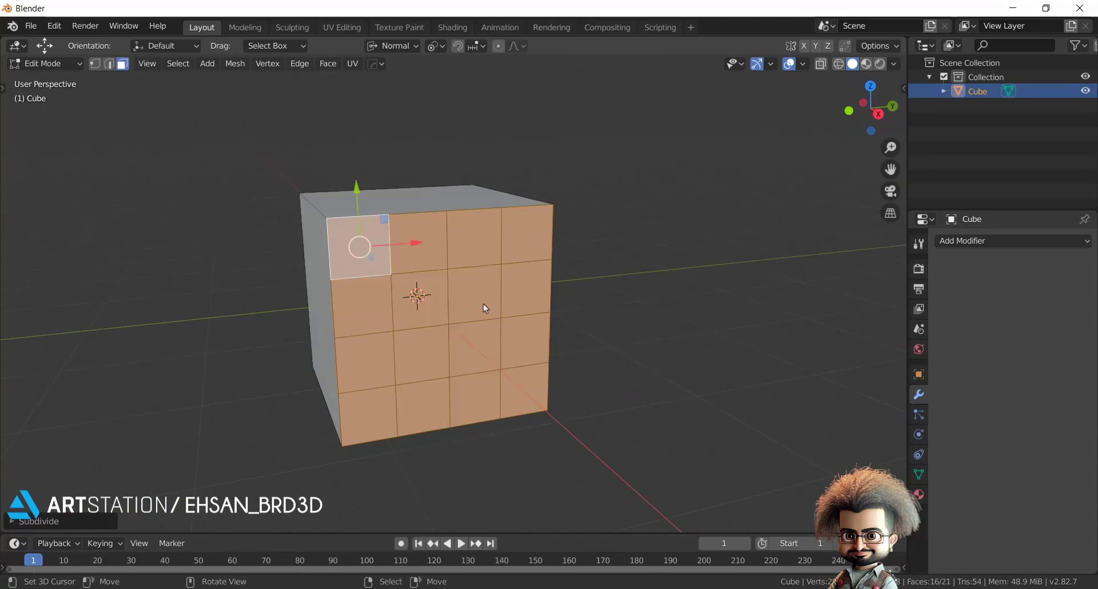
pyautogui.hotkey('shift', 'r')
# - Select the central 6 by 6 block of grid faces and shape it into a circle with LoopTools
pyautogui.press('1')
pyautogui.moveTo(488, 307); pyautogui.dragTo(456, 316, button='middle')
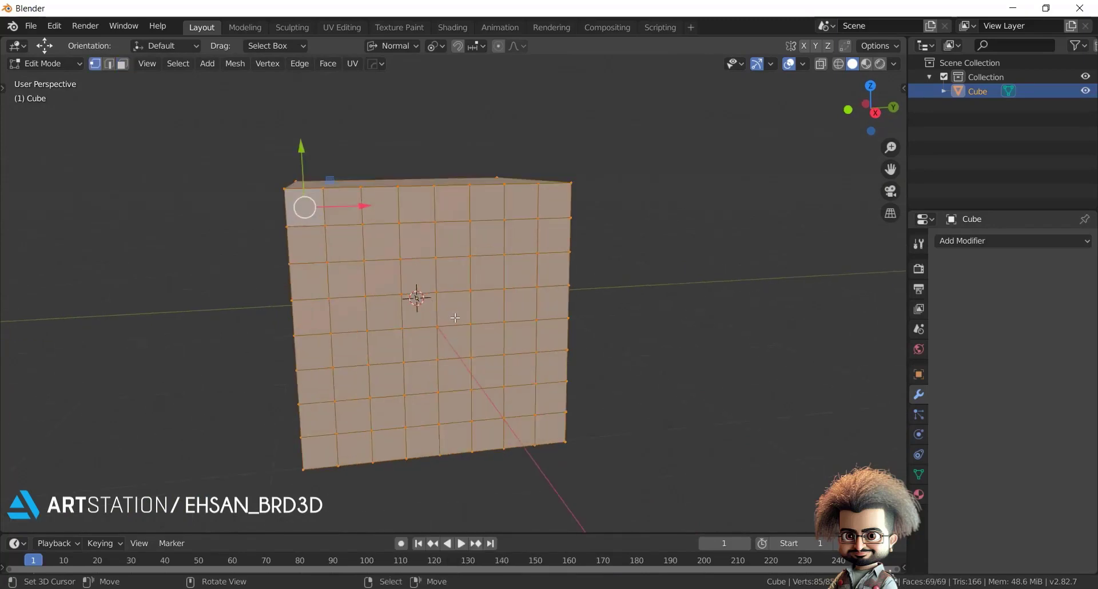
pyautogui.moveTo(437, 330); pyautogui.dragTo(438, 297)
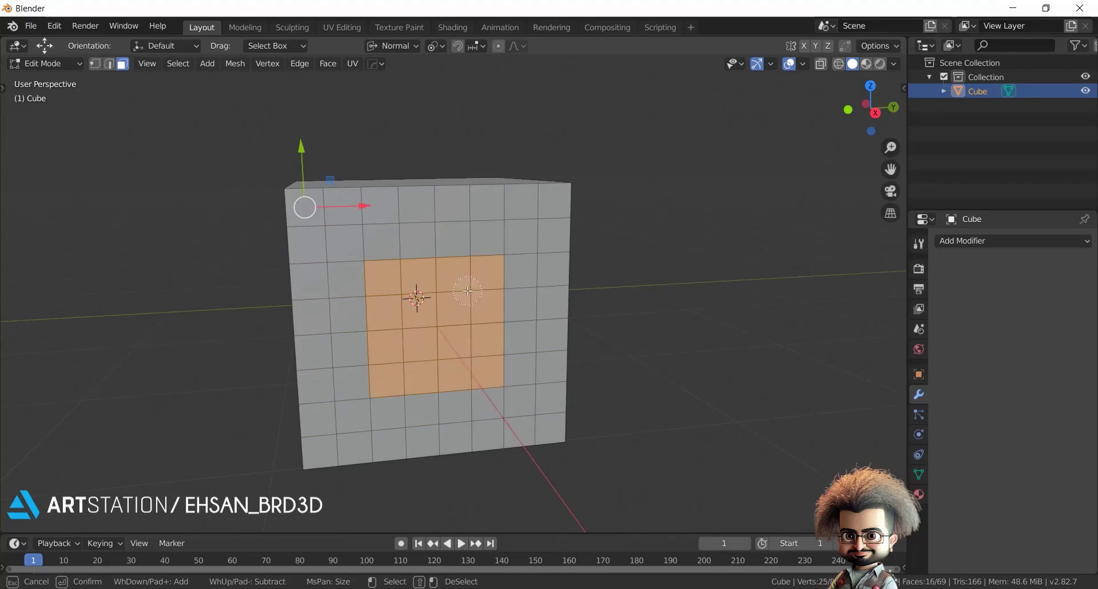
pyautogui.moveTo(404, 253); pyautogui.dragTo(382, 388)
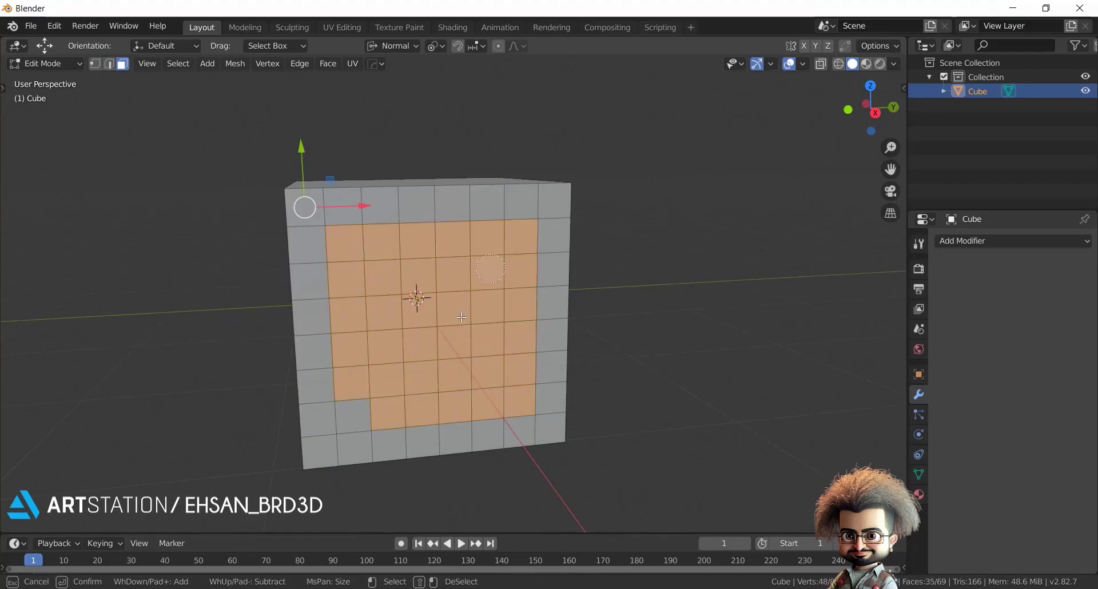
pyautogui.rightClick(440, 287)
pyautogui.moveTo(430, 248)
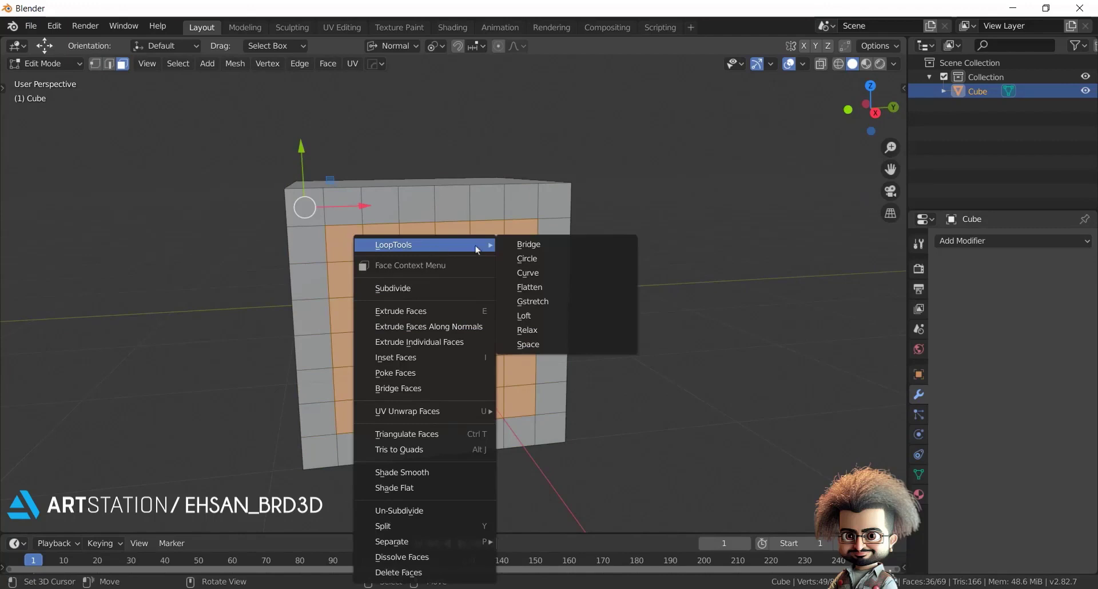
pyautogui.click(540, 255)
pyautogui.moveTo(540, 256); pyautogui.dragTo(595, 252, button='middle')
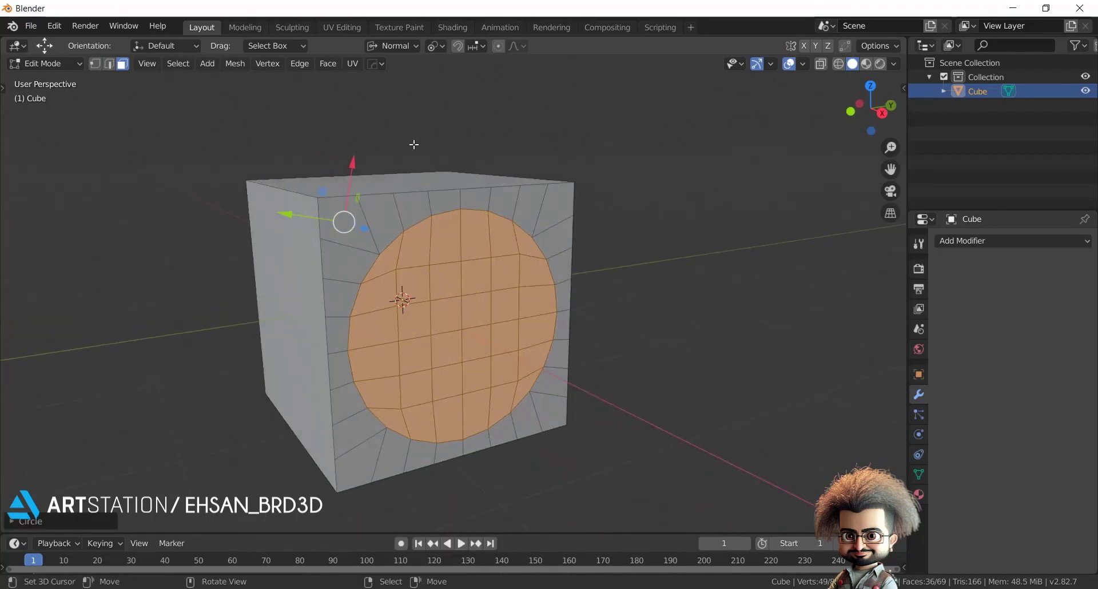
# - Set the transform orientation to Global and the pivot point to Bounding Box Center
pyautogui.click(404, 46)
pyautogui.click(363, 97)
pyautogui.click(434, 47)
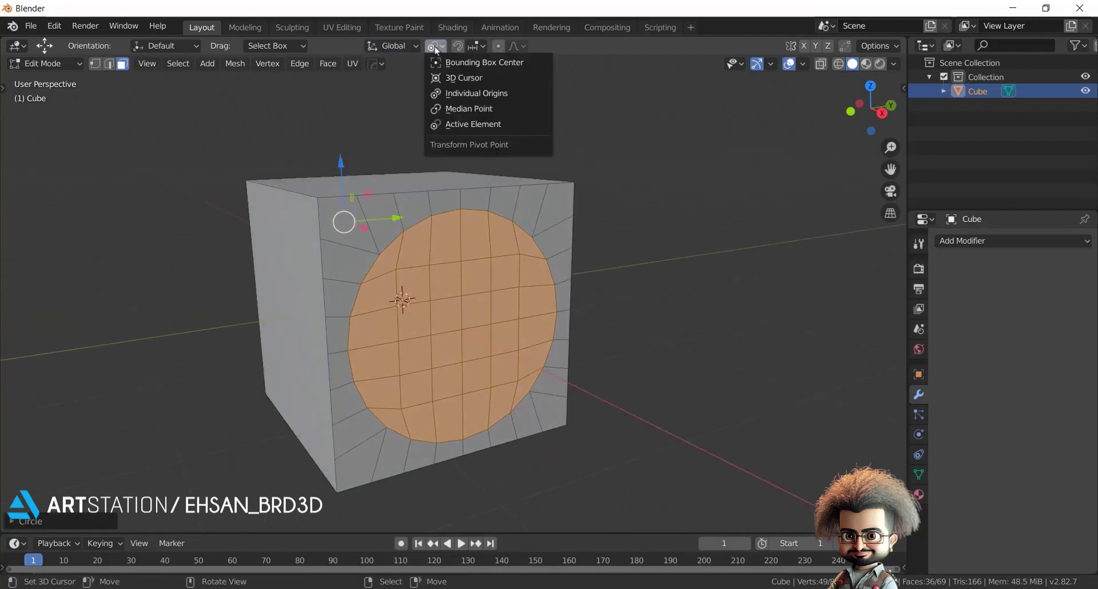
pyautogui.click(457, 67)
# - Delete the circular faces and the cube's opposite side face, and return to Object Mode
pyautogui.moveTo(596, 345); pyautogui.dragTo(620, 325, button='middle')
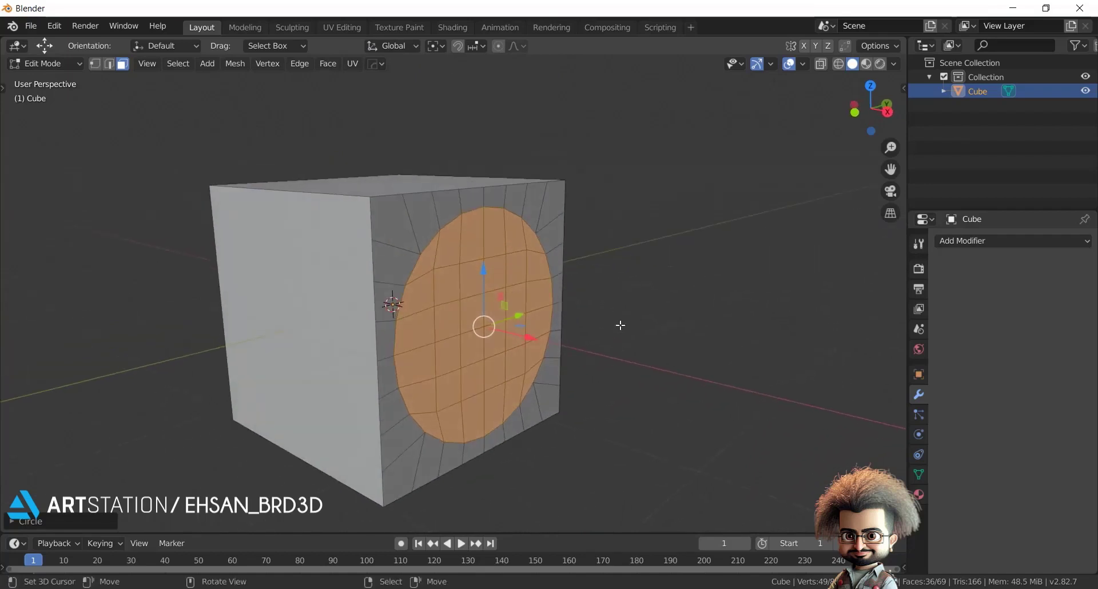
pyautogui.press('x')
pyautogui.click(609, 262)
pyautogui.scroll(-1, 595, 264)
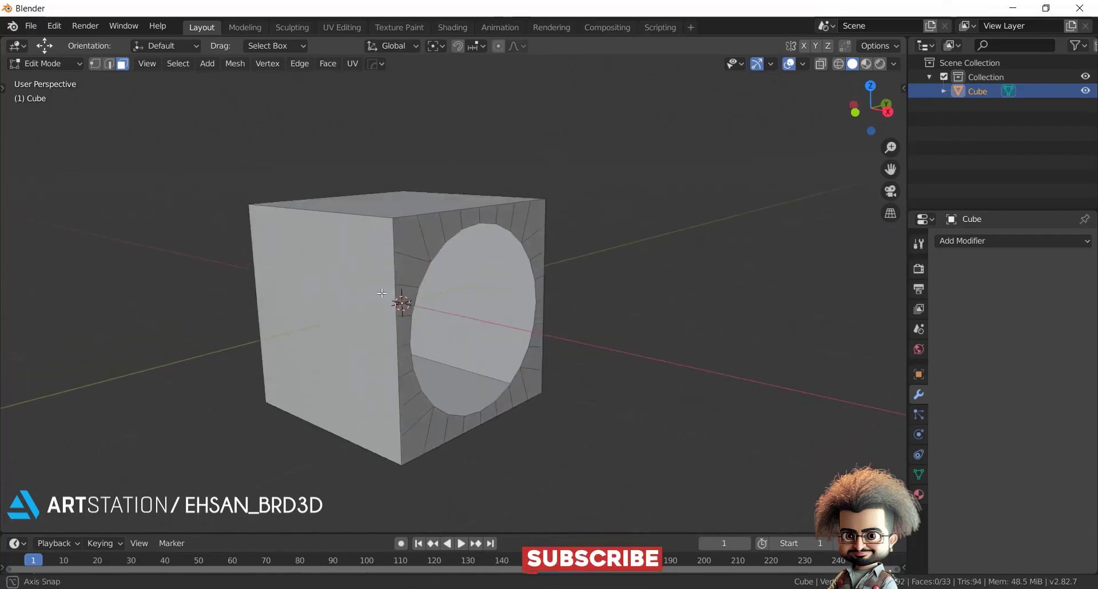
pyautogui.moveTo(303, 286); pyautogui.dragTo(441, 289, button='middle')
pyautogui.rightClick(424, 289)
pyautogui.press('x')
pyautogui.click(554, 274)
pyautogui.moveTo(550, 288); pyautogui.dragTo(427, 282, button='middle')
pyautogui.press('Tab')
pyautogui.scroll(-3, 444, 273)
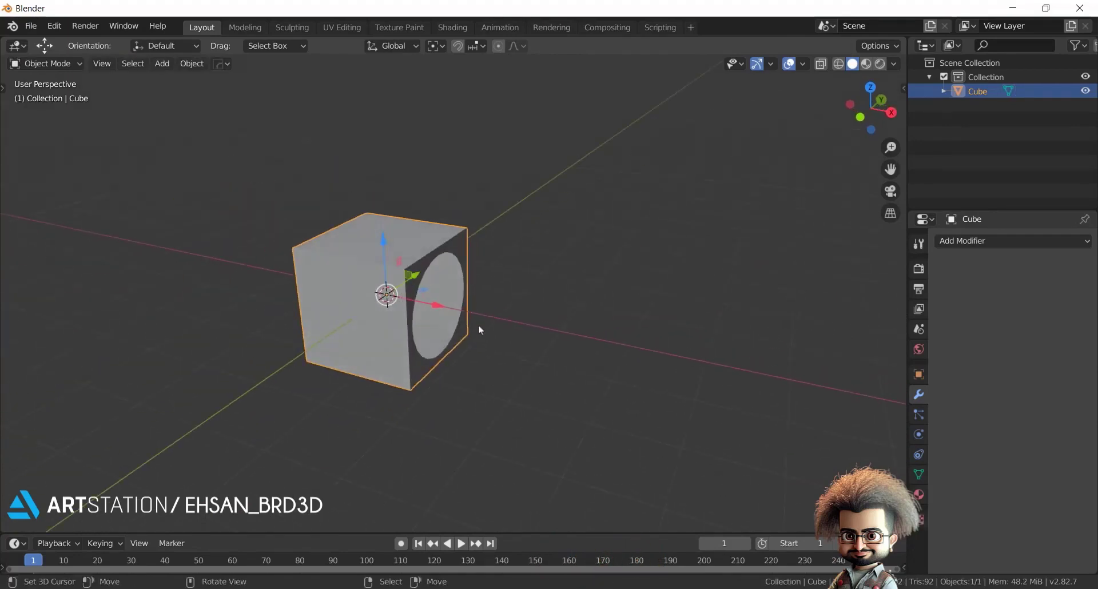
# - Duplicate the cube and rotate the copy 180 degrees about the Z axis
pyautogui.hotkey('shift', 'd')
pyautogui.write('rz180')
pyautogui.press('Return')
pyautogui.moveTo(691, 380); pyautogui.dragTo(718, 339, button='middle')
pyautogui.scroll(2, 698, 389)
# - Move the two cubes apart along the X axis so their circular openings face each other across a gap
pyautogui.keyDown('shift'); pyautogui.click(386, 321); pyautogui.keyUp('shift')
pyautogui.moveTo(621, 301); pyautogui.dragTo(397, 308)
pyautogui.moveTo(397, 307); pyautogui.dragTo(535, 314, button='middle')
pyautogui.click(636, 302)
pyautogui.moveTo(620, 293); pyautogui.dragTo(668, 290)
pyautogui.scroll(3, 585, 311)
# - Join the two cubes into one object and centre its origin on the combined geometry
pyautogui.keyDown('shift'); pyautogui.rightClick(297, 290); pyautogui.keyUp('shift')
pyautogui.press('w')
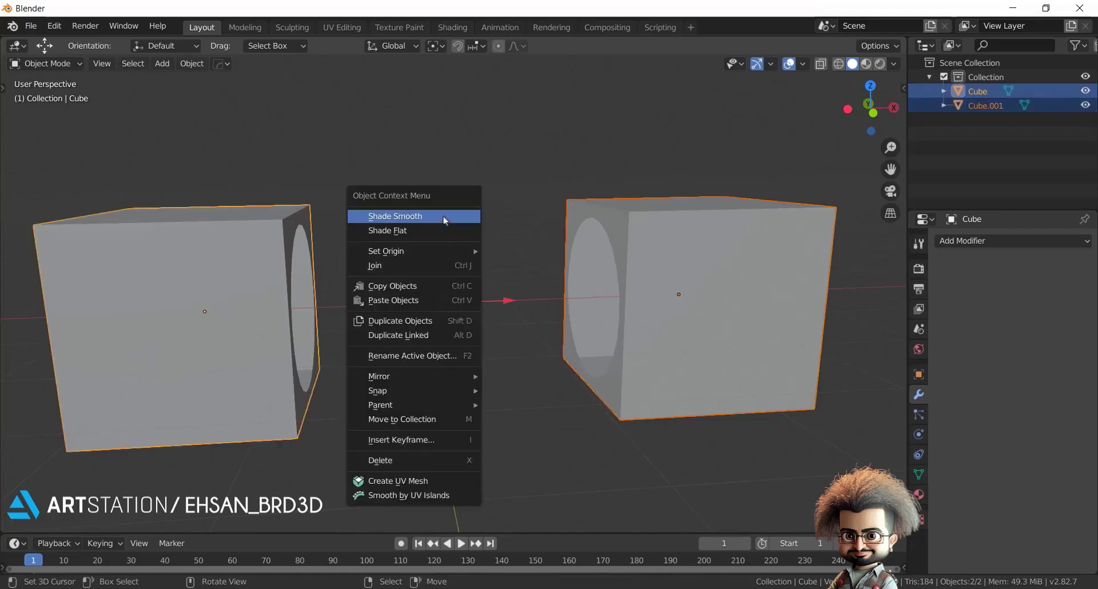
pyautogui.click(390, 263)
pyautogui.click(200, 64)
pyautogui.moveTo(252, 100)
pyautogui.click(353, 137)
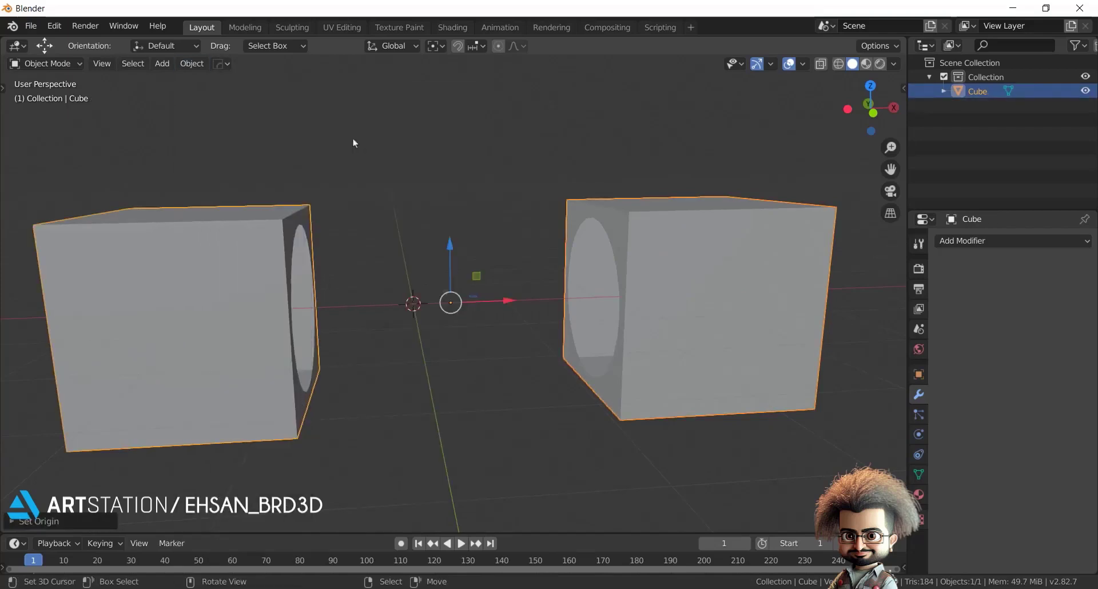
# - Select the edge loops of both circular openings and connect them with LoopTools Bridge
pyautogui.scroll(2, 413, 232)
pyautogui.press('Tab')
pyautogui.scroll(2, 522, 274)
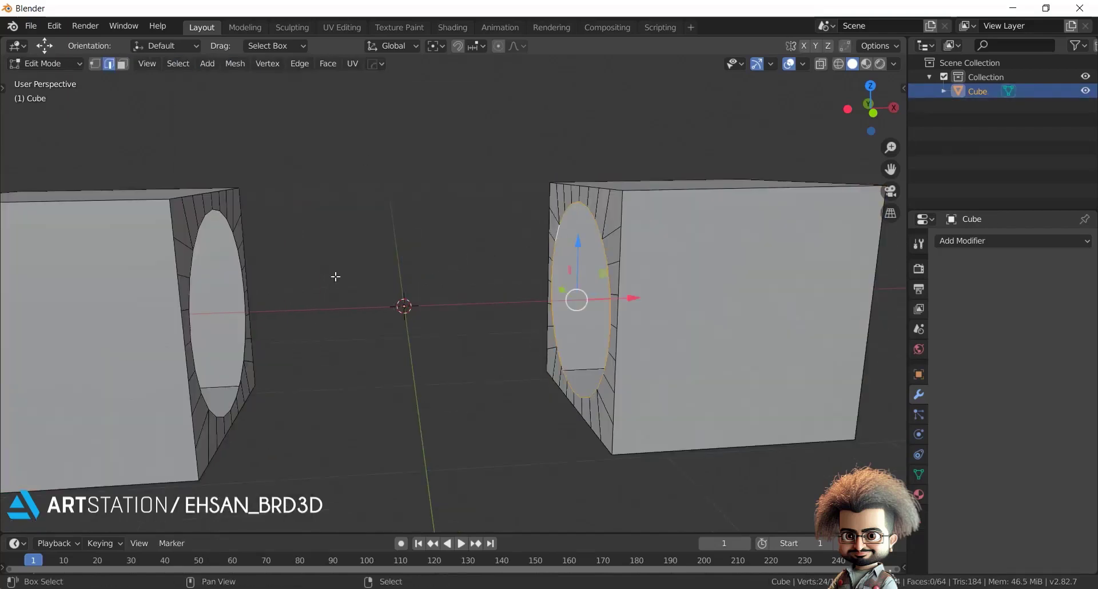
pyautogui.rightClick(423, 114)
pyautogui.moveTo(444, 114)
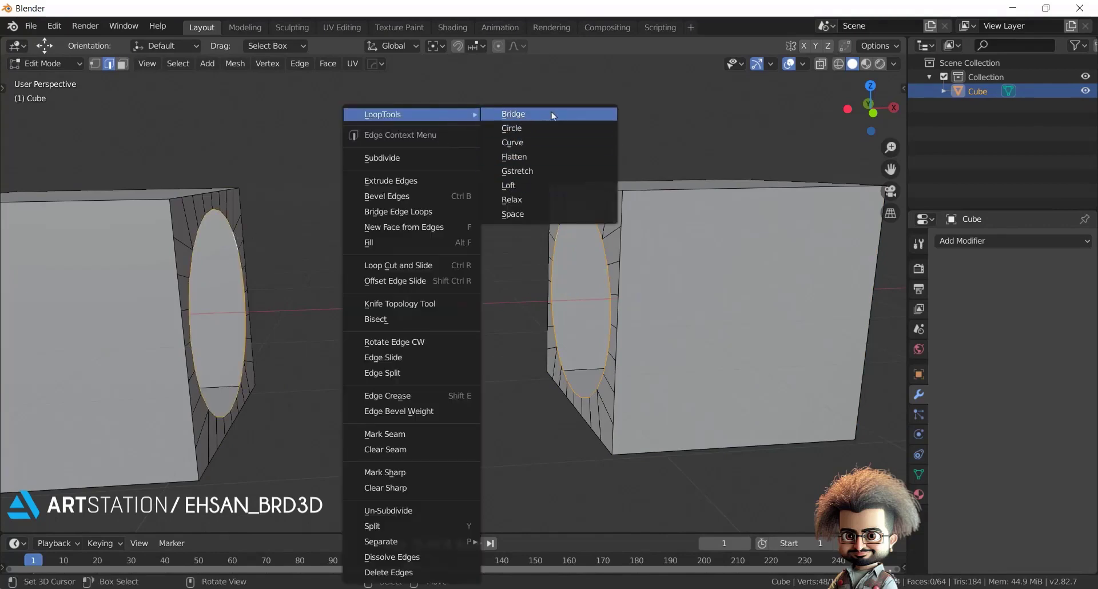
pyautogui.click(513, 114)
# - Fill the open outer ends of both cubes with faces
pyautogui.moveTo(520, 164); pyautogui.dragTo(579, 294, button='middle')
pyautogui.hotkey('alt', 'a')
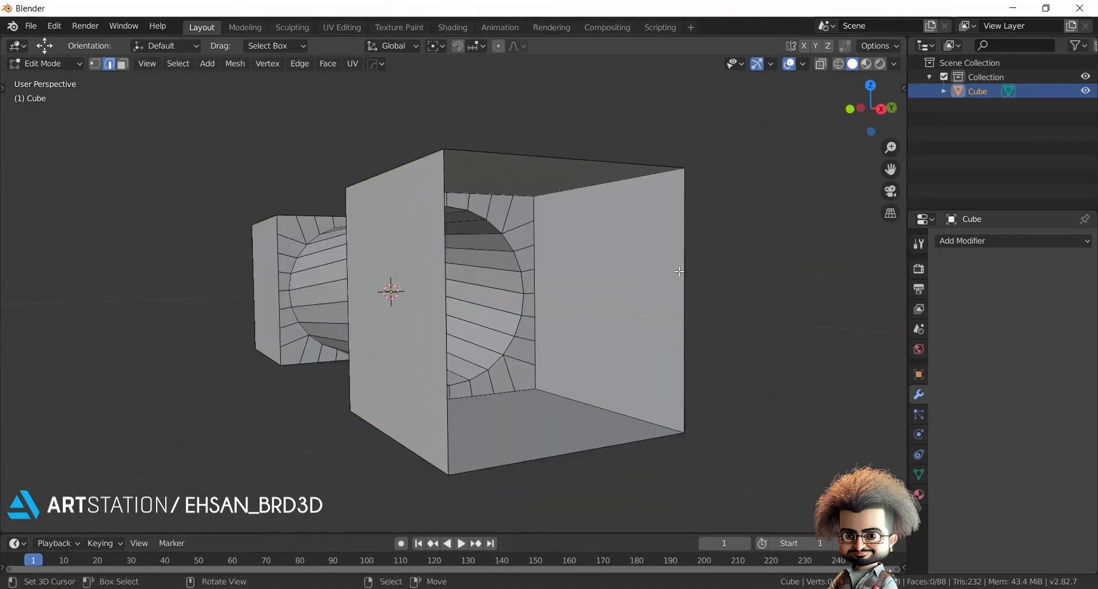
pyautogui.press('f')
pyautogui.hotkey('alt', 'a')
pyautogui.moveTo(637, 265); pyautogui.dragTo(363, 314, button='middle')
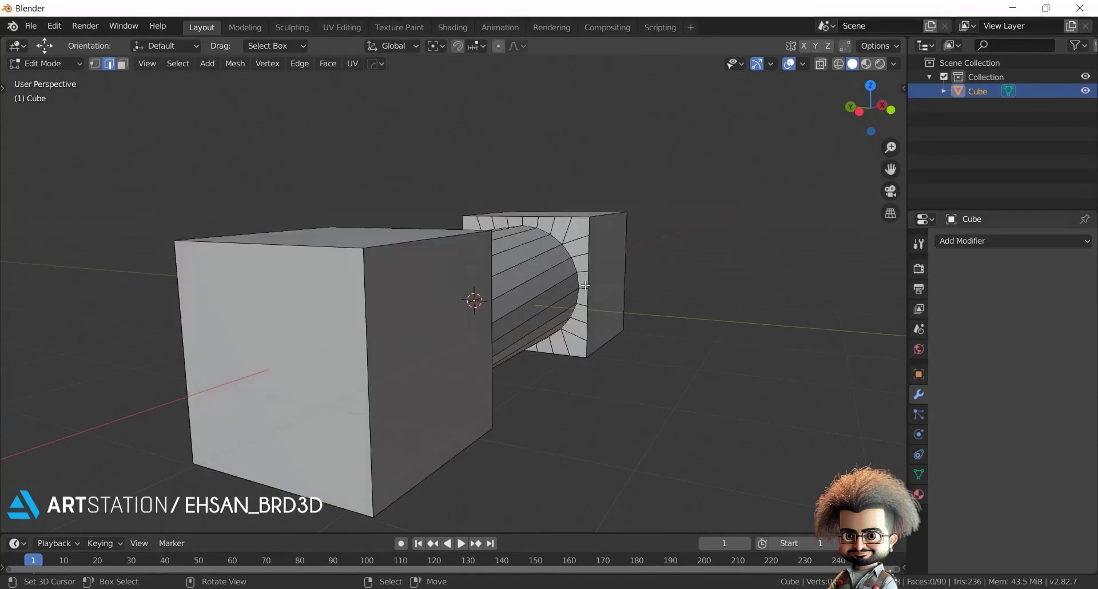
# - Sharpen the object with a sharpness of 30° and auto smooth of 60°
pyautogui.press('Tab')
pyautogui.press('q')
pyautogui.click(561, 258)
pyautogui.moveTo(532, 254); pyautogui.dragTo(401, 292, button='middle')
# - Add nine loop cuts around the cylinder connecting the cubes and return to Object Mode
pyautogui.press('Tab')
pyautogui.hotkey('alt', 'a')
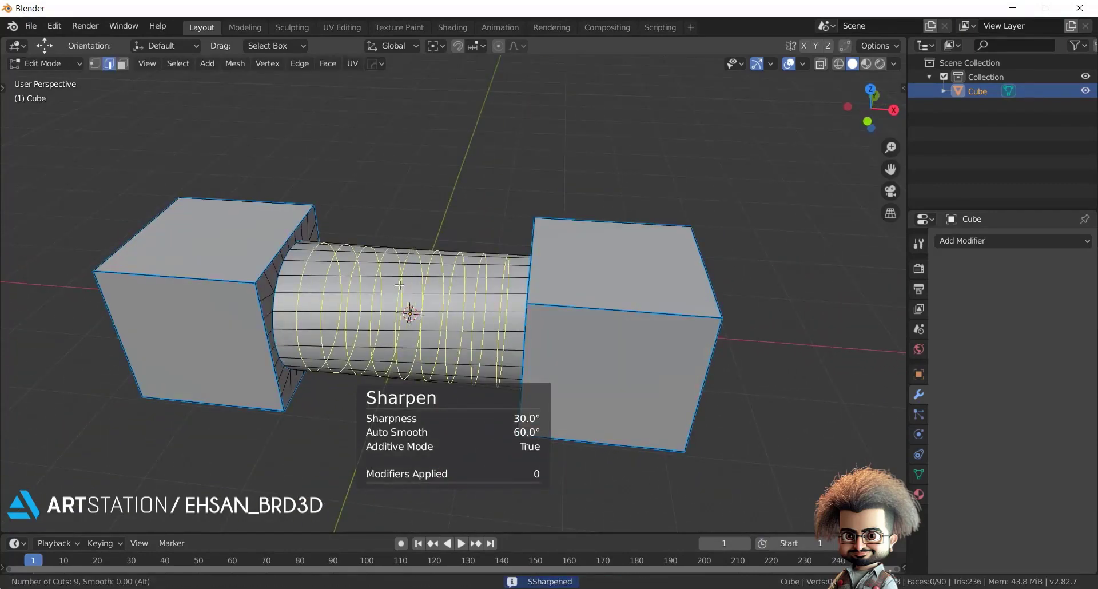
pyautogui.press('Tab')
pyautogui.scroll(-4, 450, 269)
pyautogui.moveTo(493, 270); pyautogui.dragTo(474, 257, button='middle')
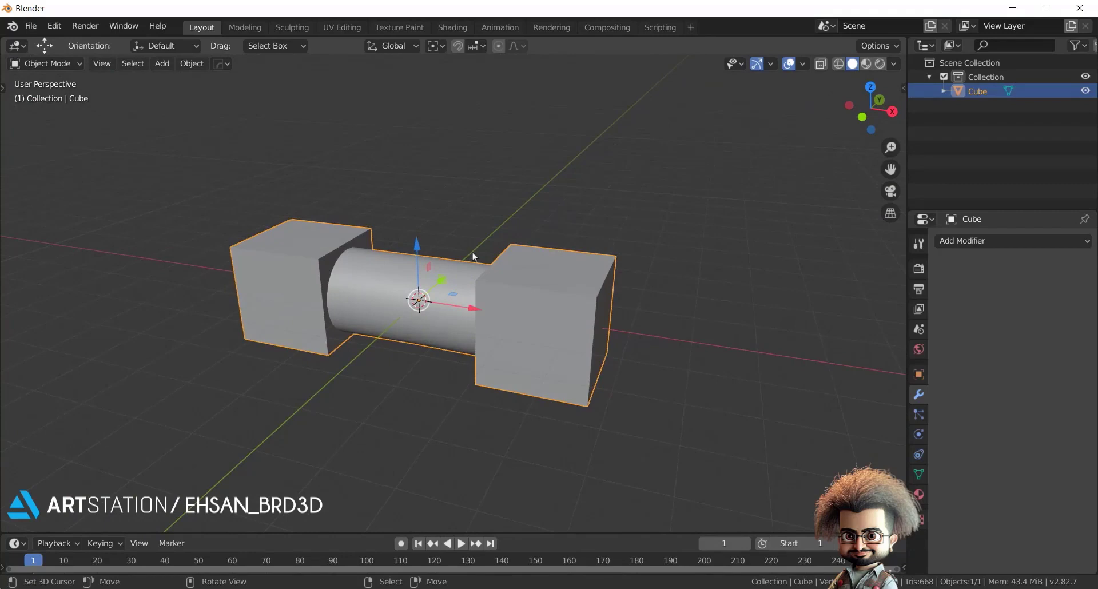